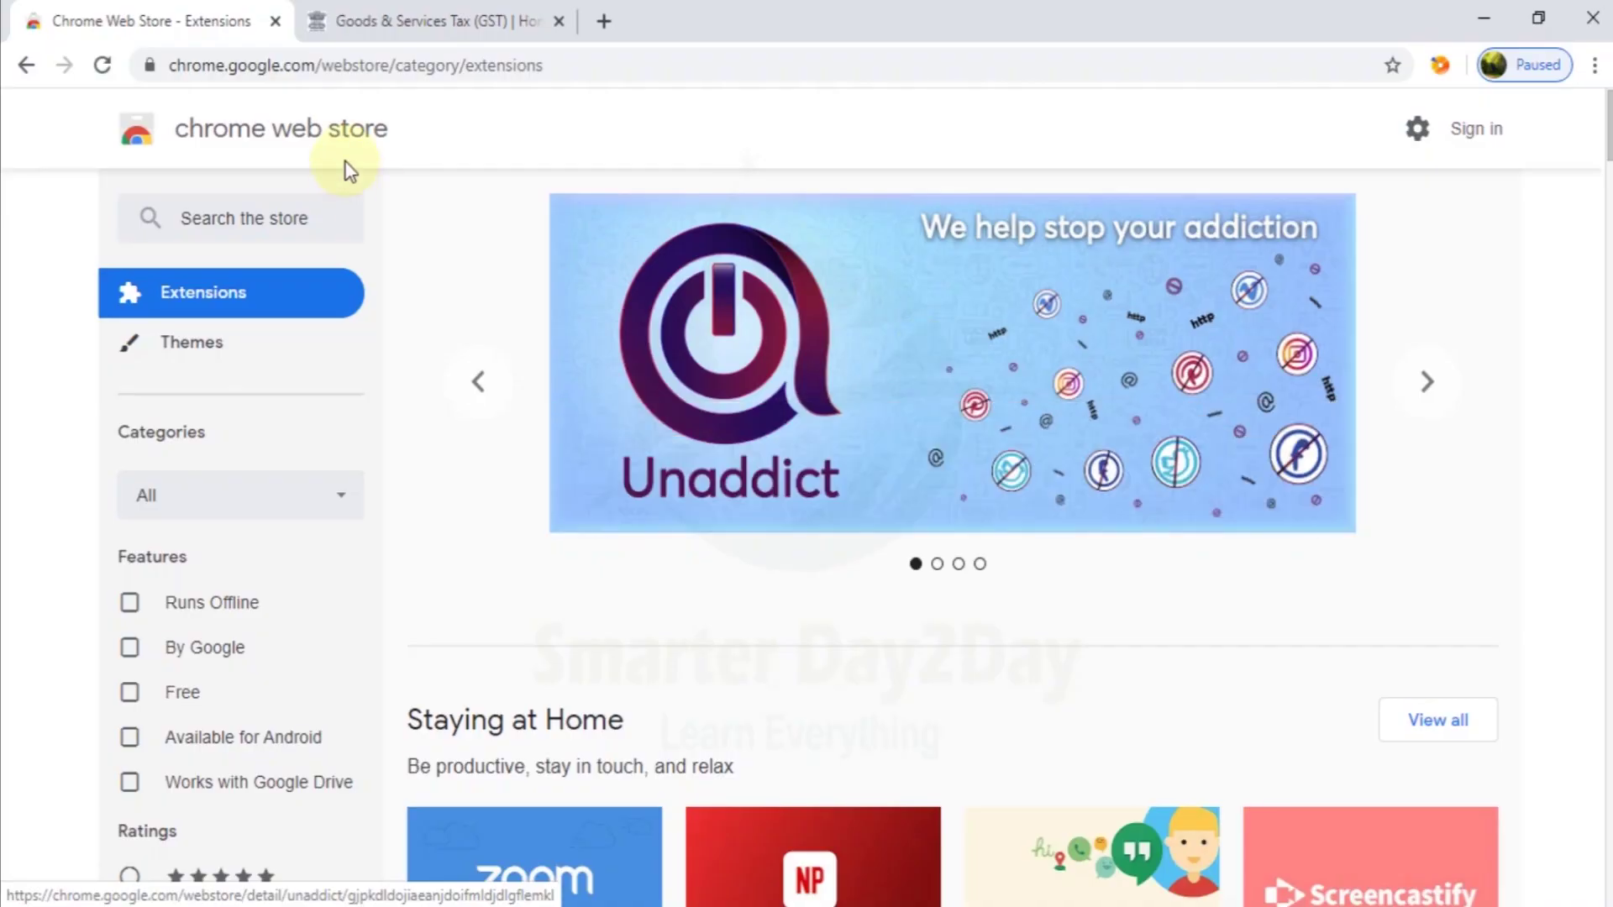
Start a search in the Chrome Web Store search box.
{"action": "left_click", "coordinate": [284, 212]}
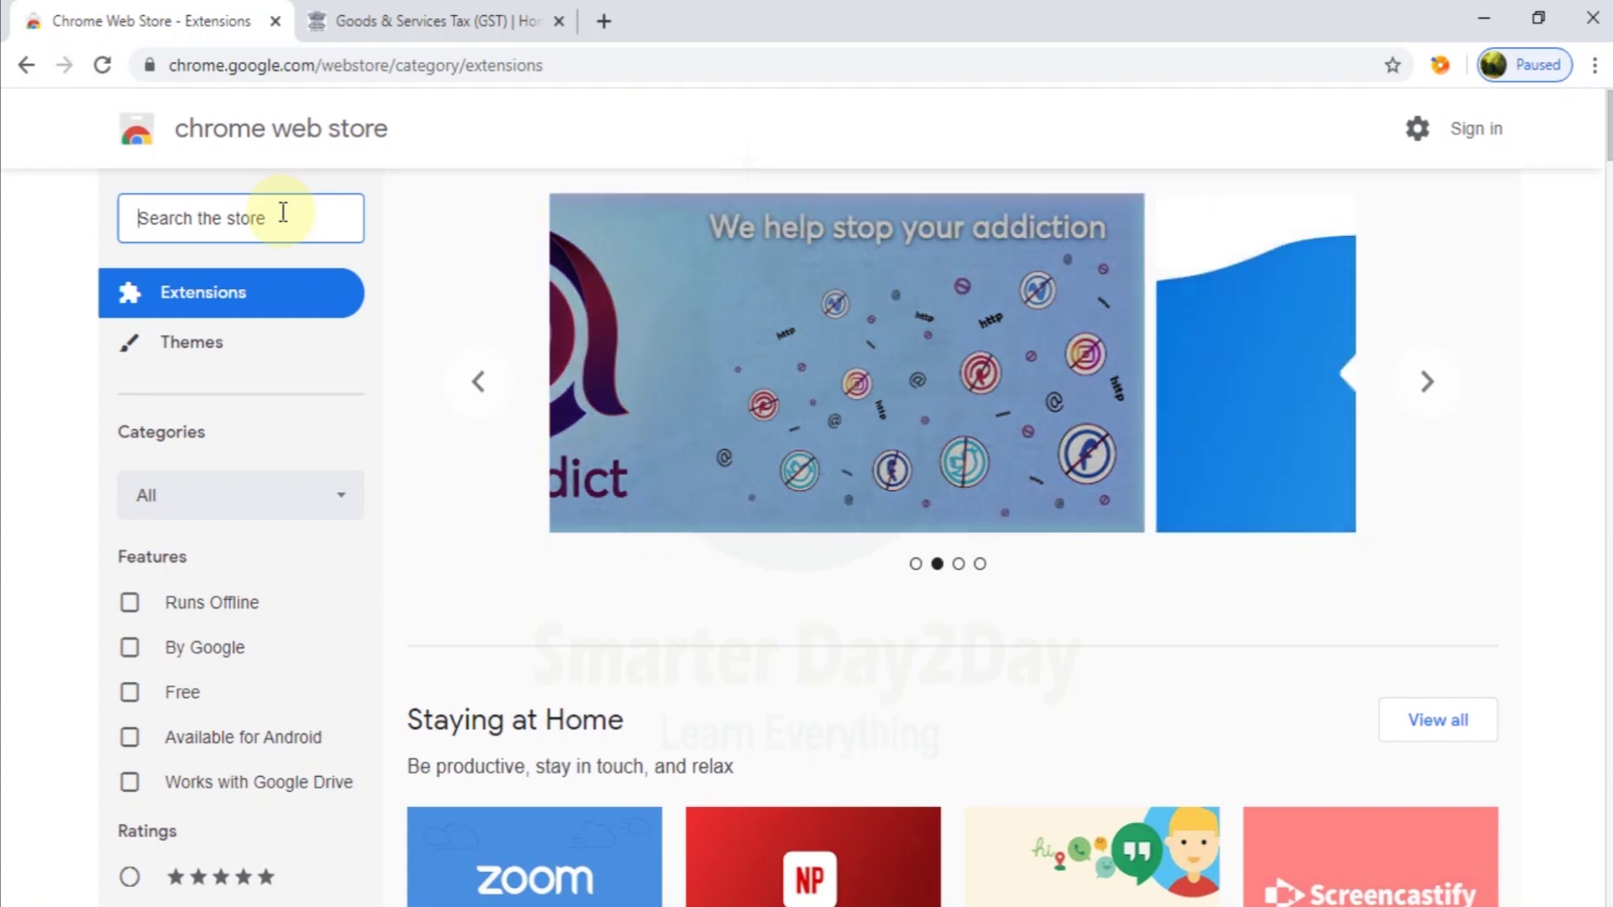
Search the store for 'octa gst assistant' and add the Octa GST Assistant extension to Chrome.
{"action": "type", "text": "octa"}
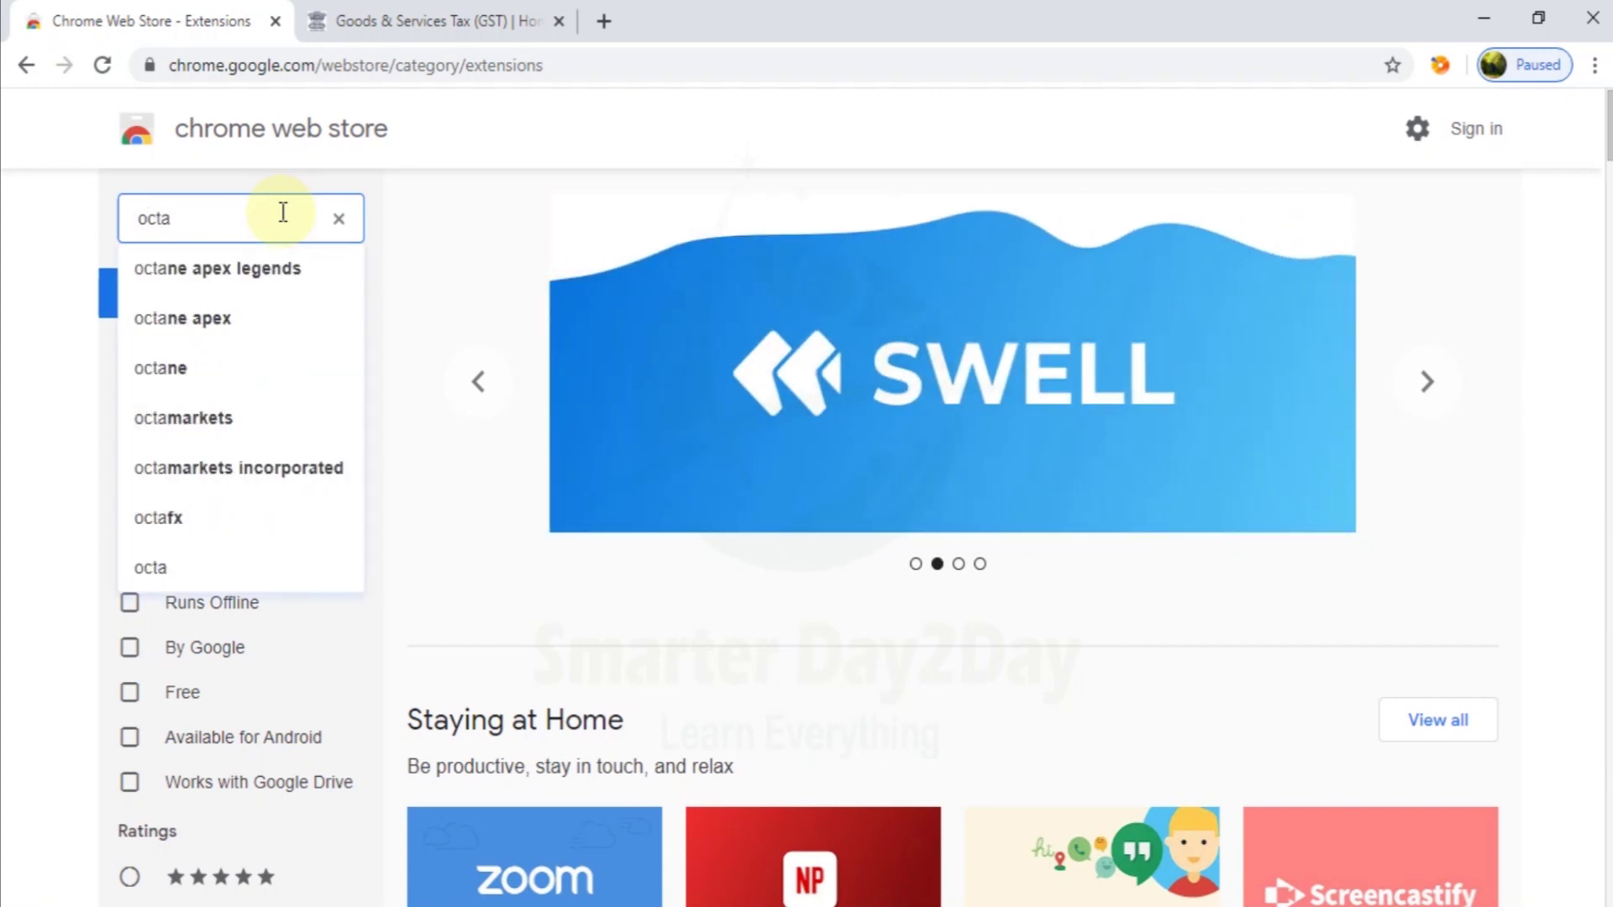
{"action": "type", "text": " gst assistant"}
{"action": "left_click", "coordinate": [278, 267]}
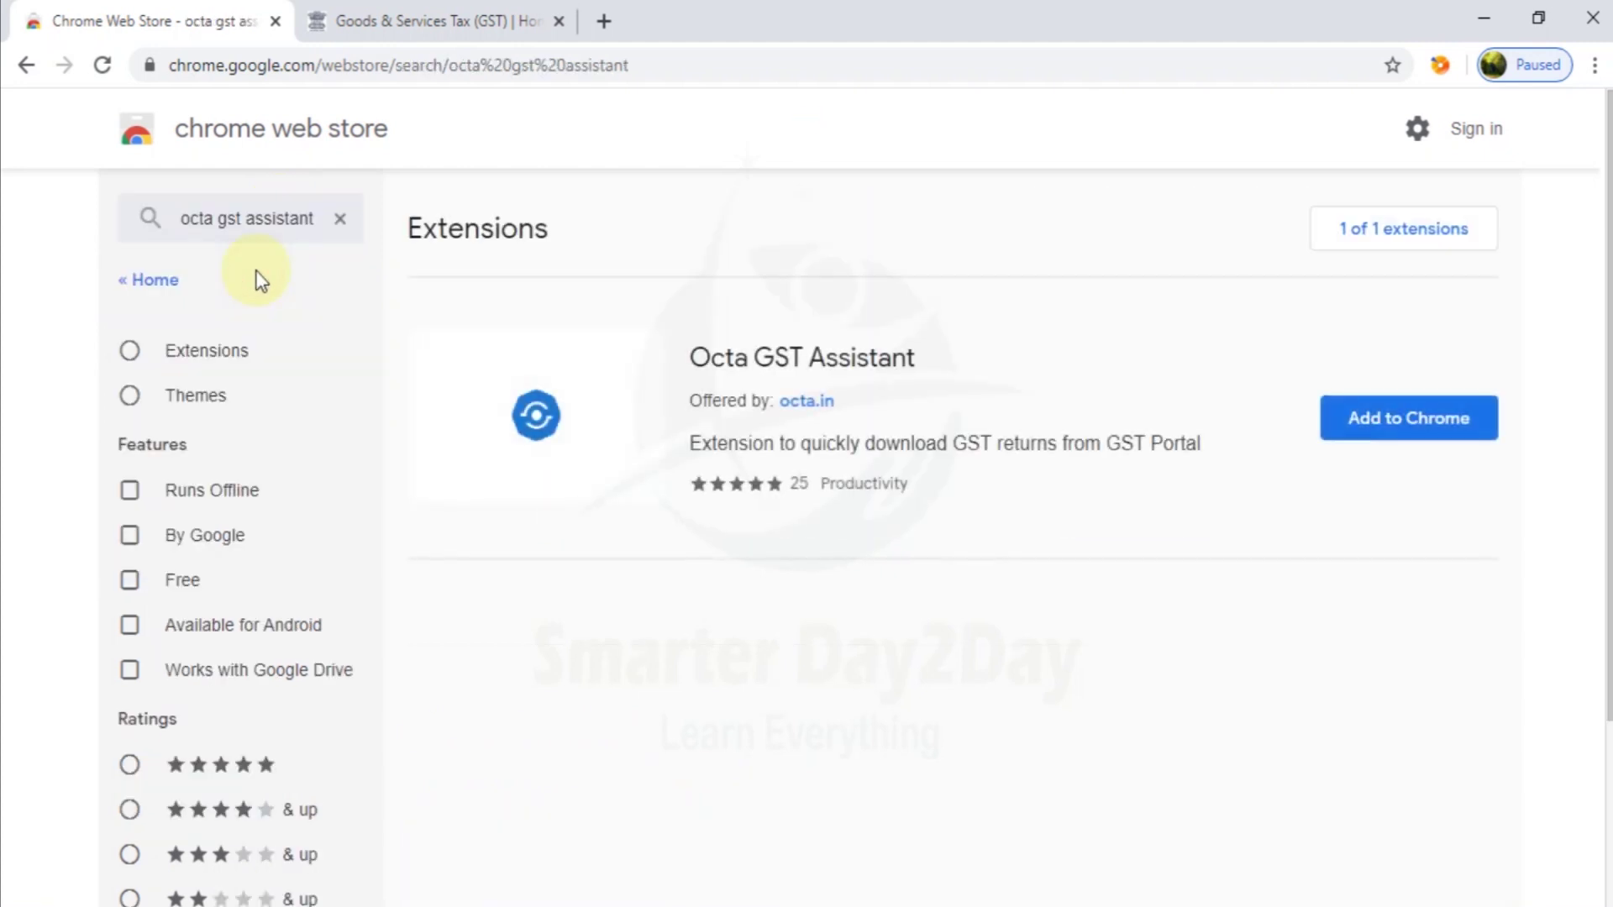
{"action": "left_click", "coordinate": [1431, 420]}
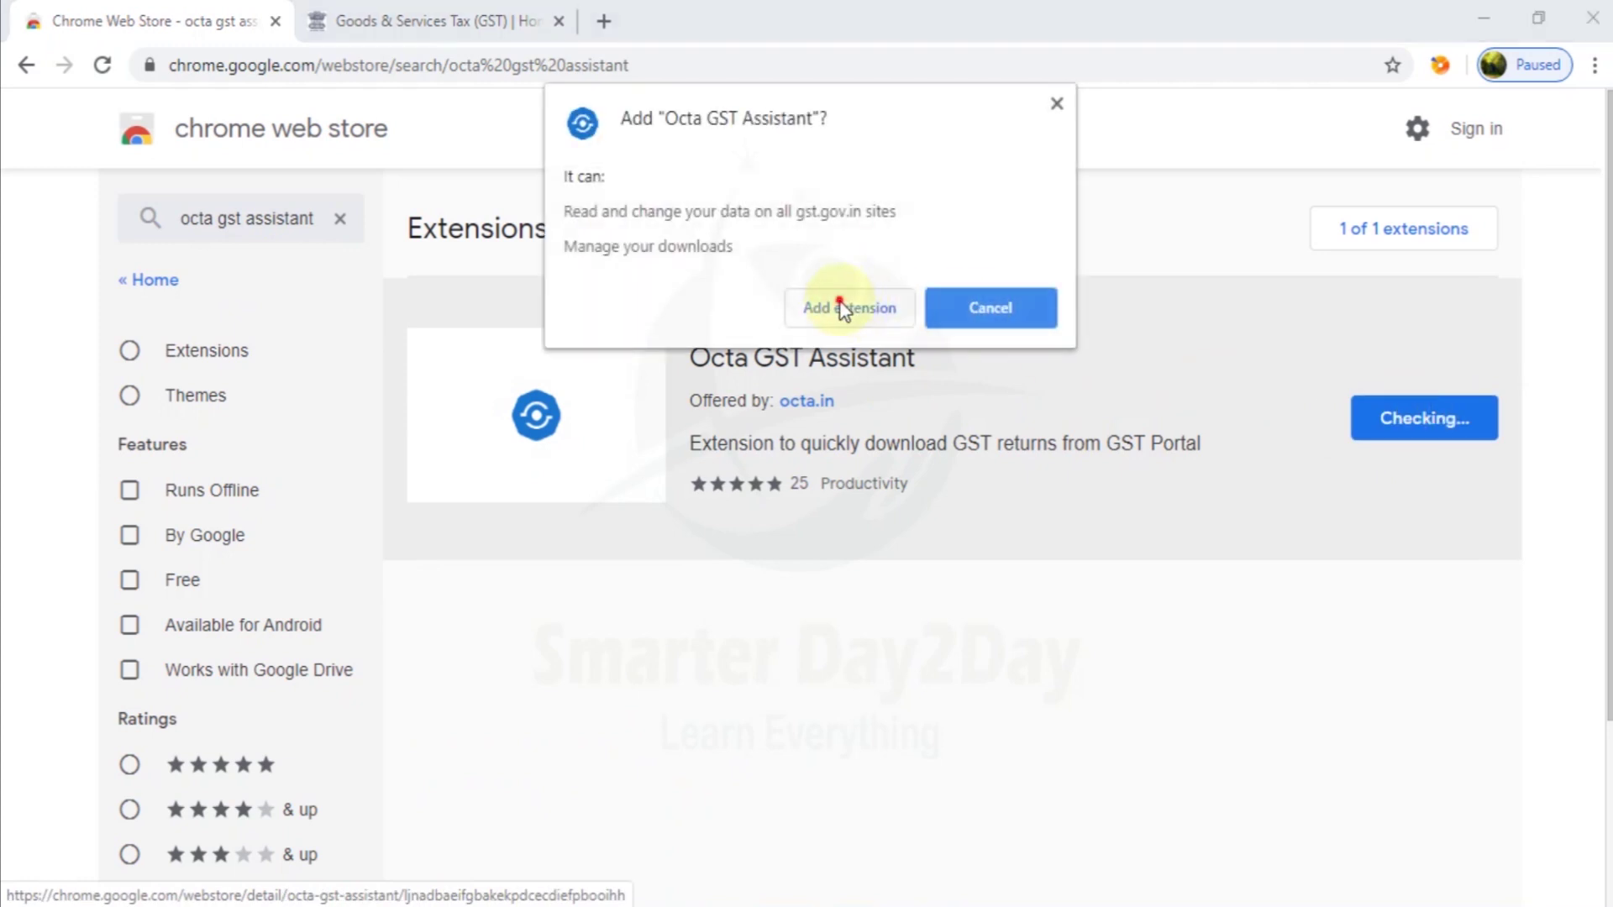
{"action": "left_click", "coordinate": [840, 301]}
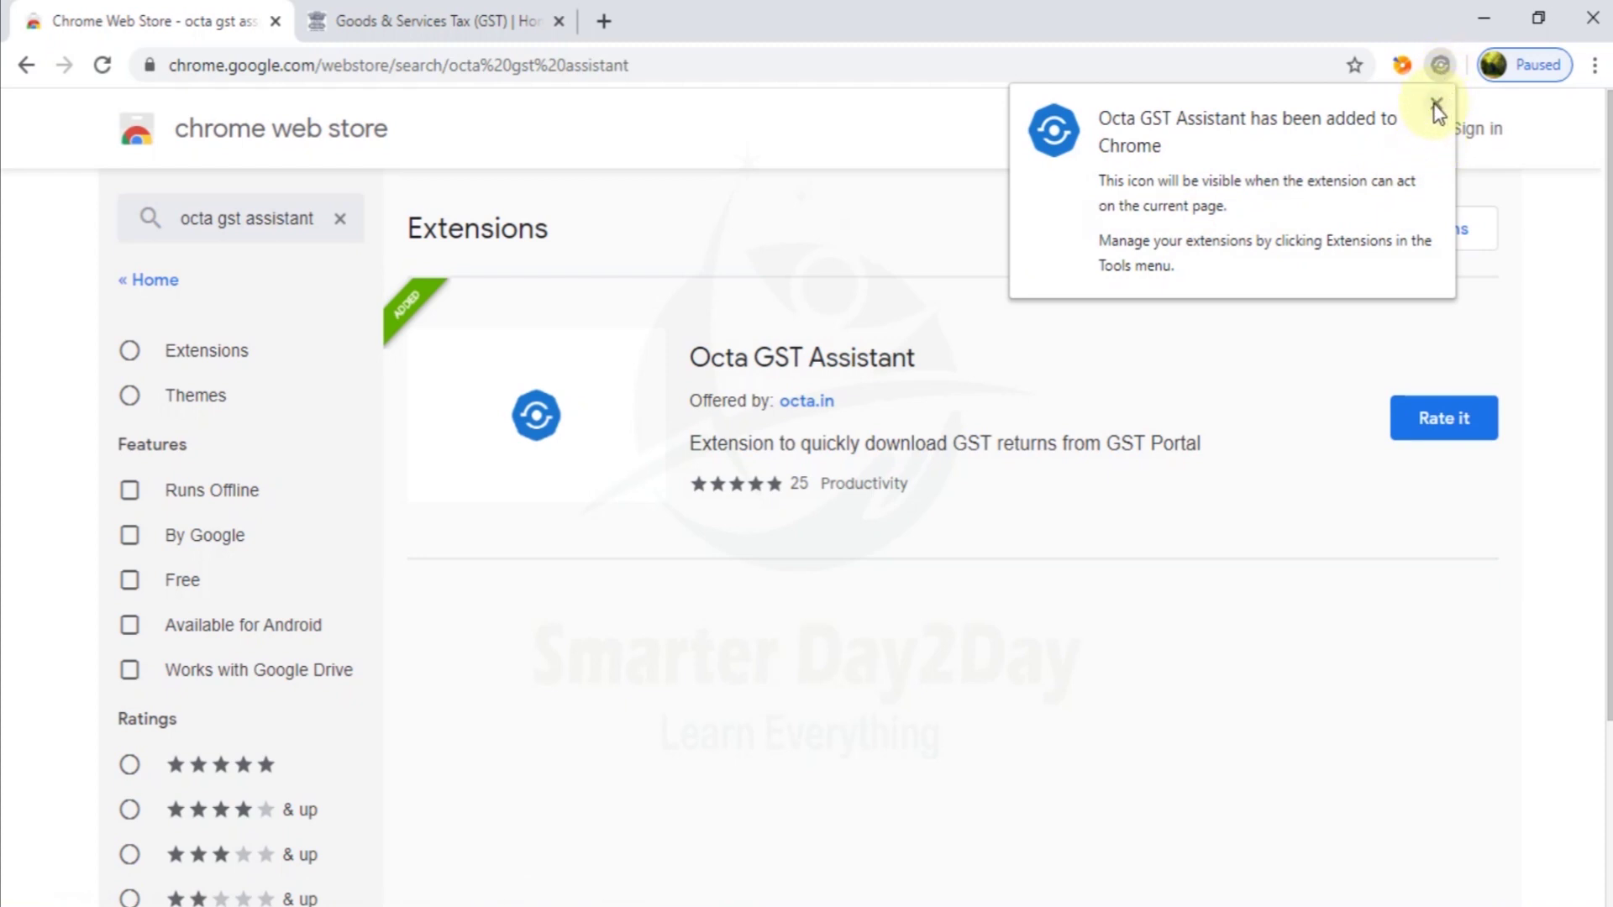
Dismiss the added notice and reach File Returns on the GST portal via Dashboard > Services > Returns.
{"action": "left_click", "coordinate": [1435, 105]}
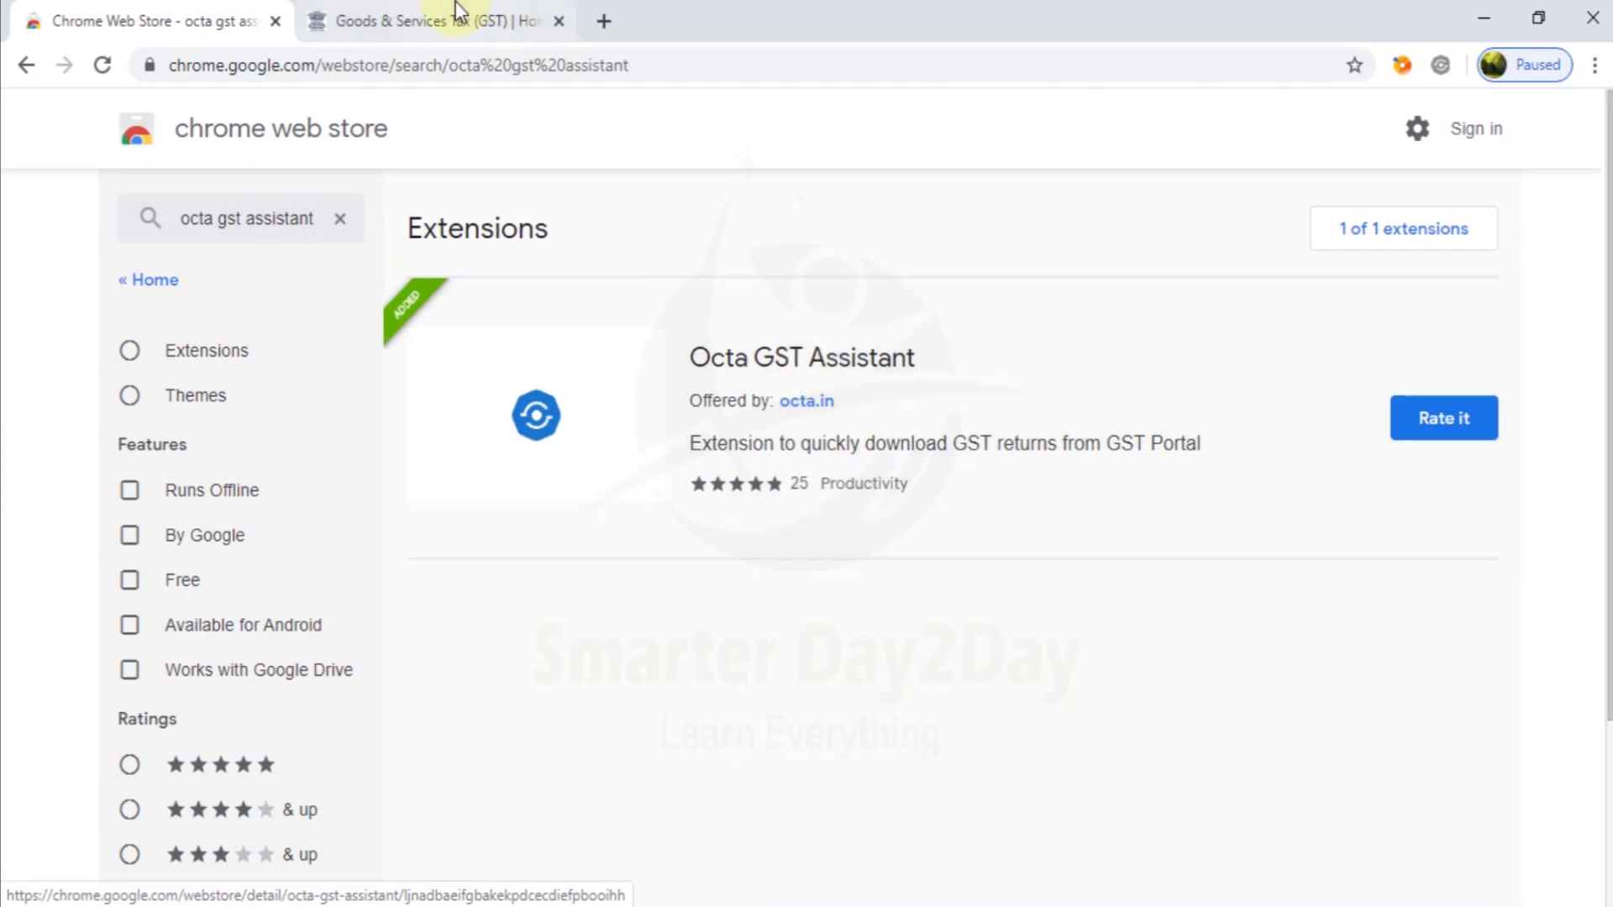
{"action": "left_click", "coordinate": [434, 4]}
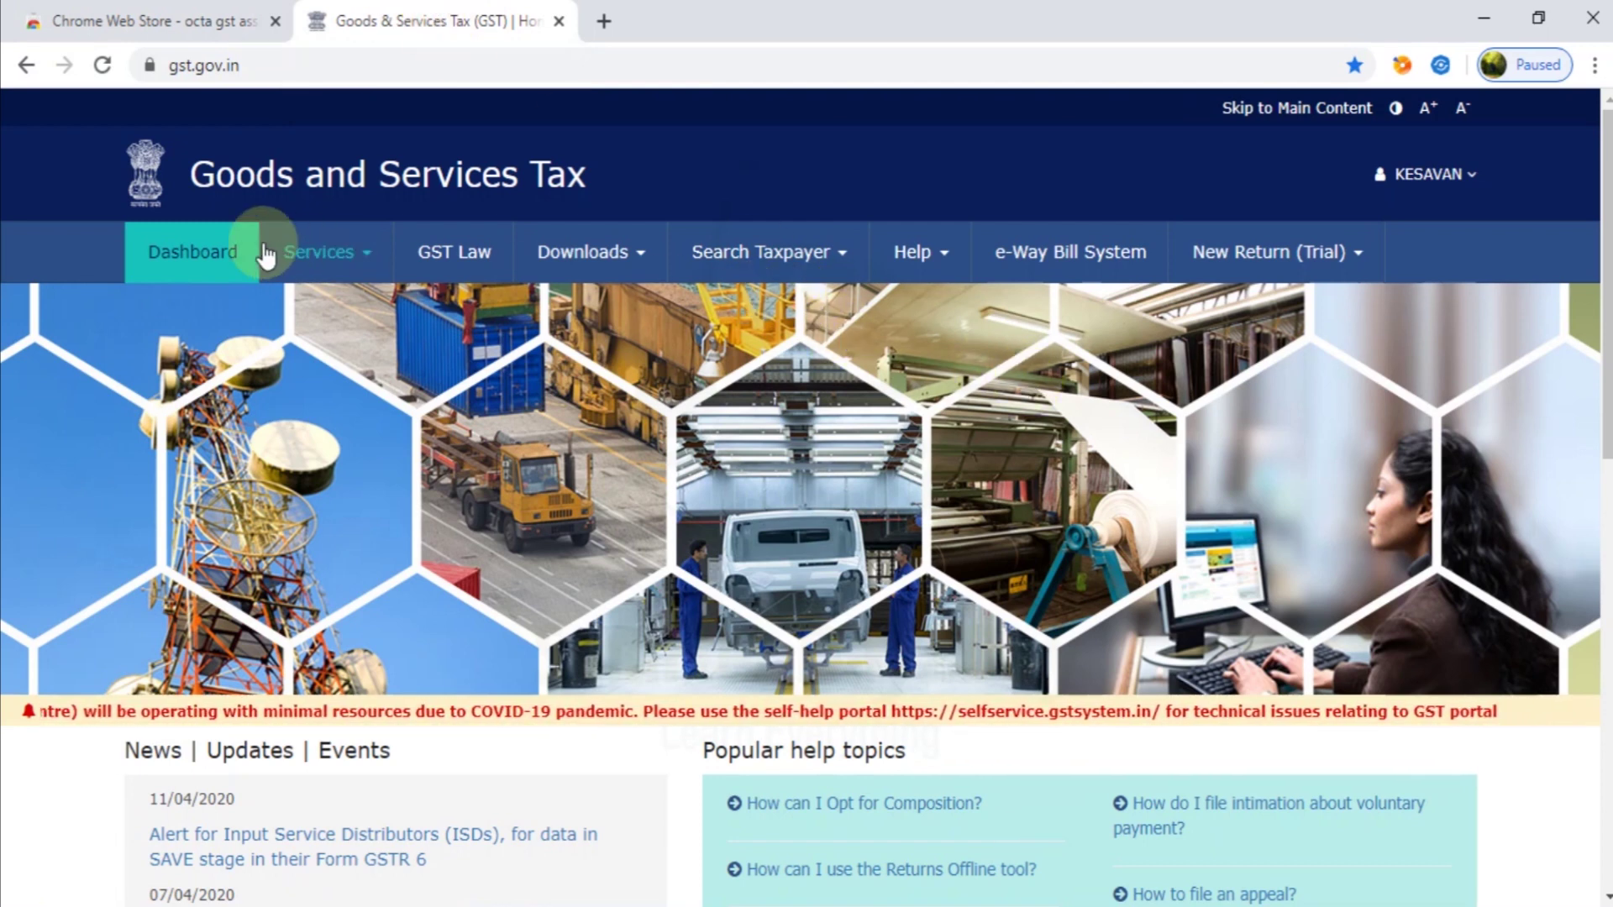
{"action": "left_click", "coordinate": [183, 248]}
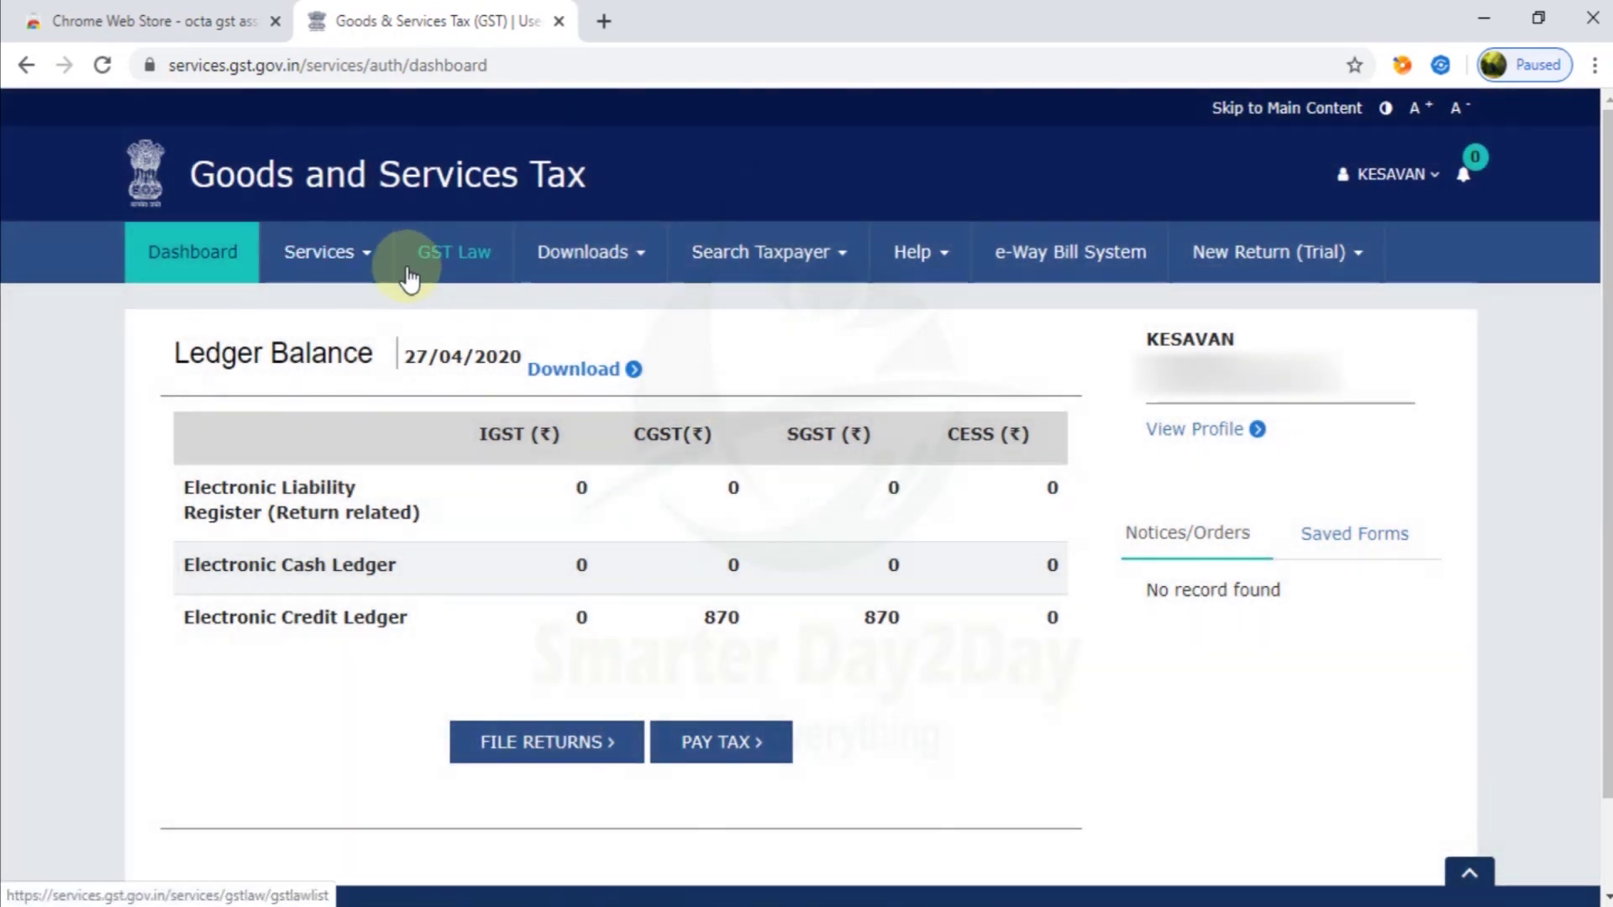
{"action": "left_click", "coordinate": [370, 267]}
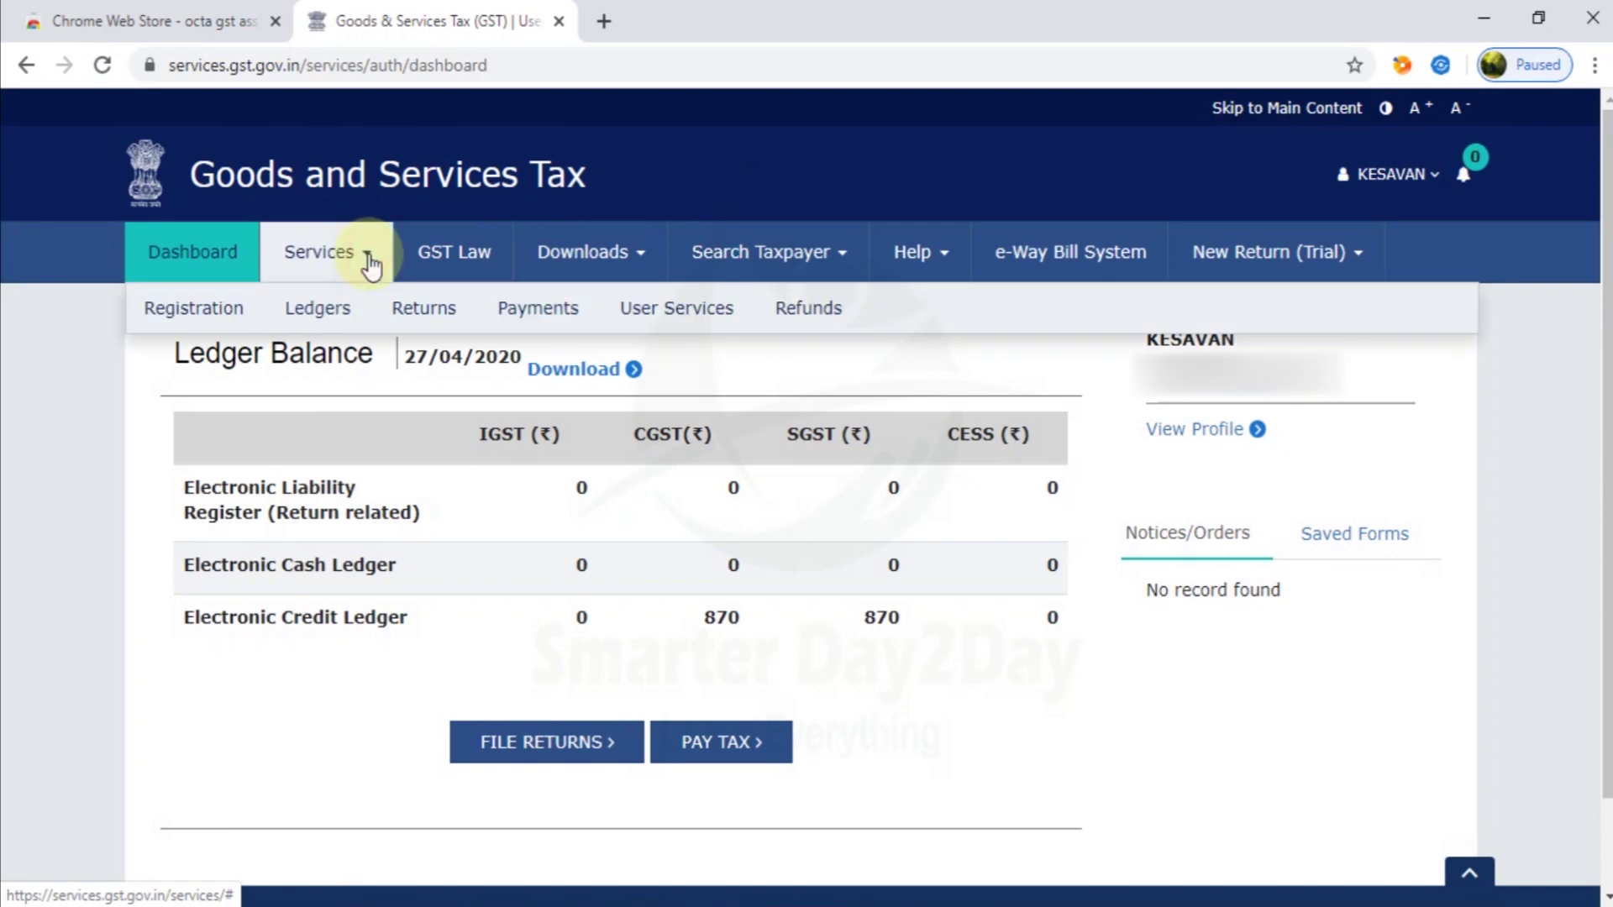
{"action": "left_click", "coordinate": [542, 745]}
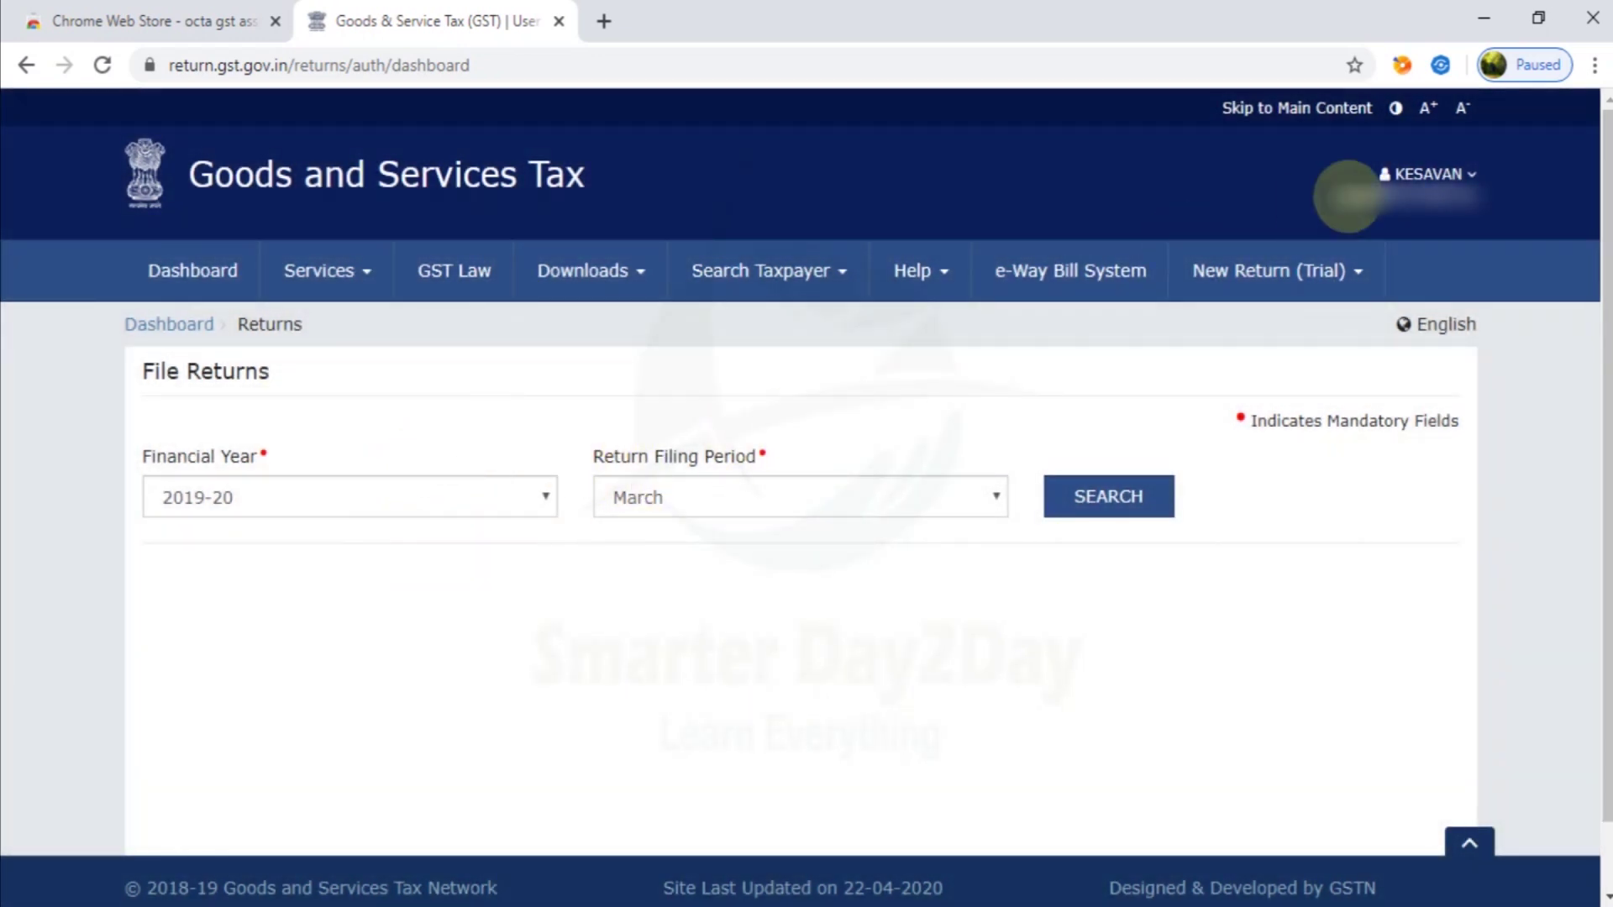
{"action": "left_click", "coordinate": [1441, 67]}
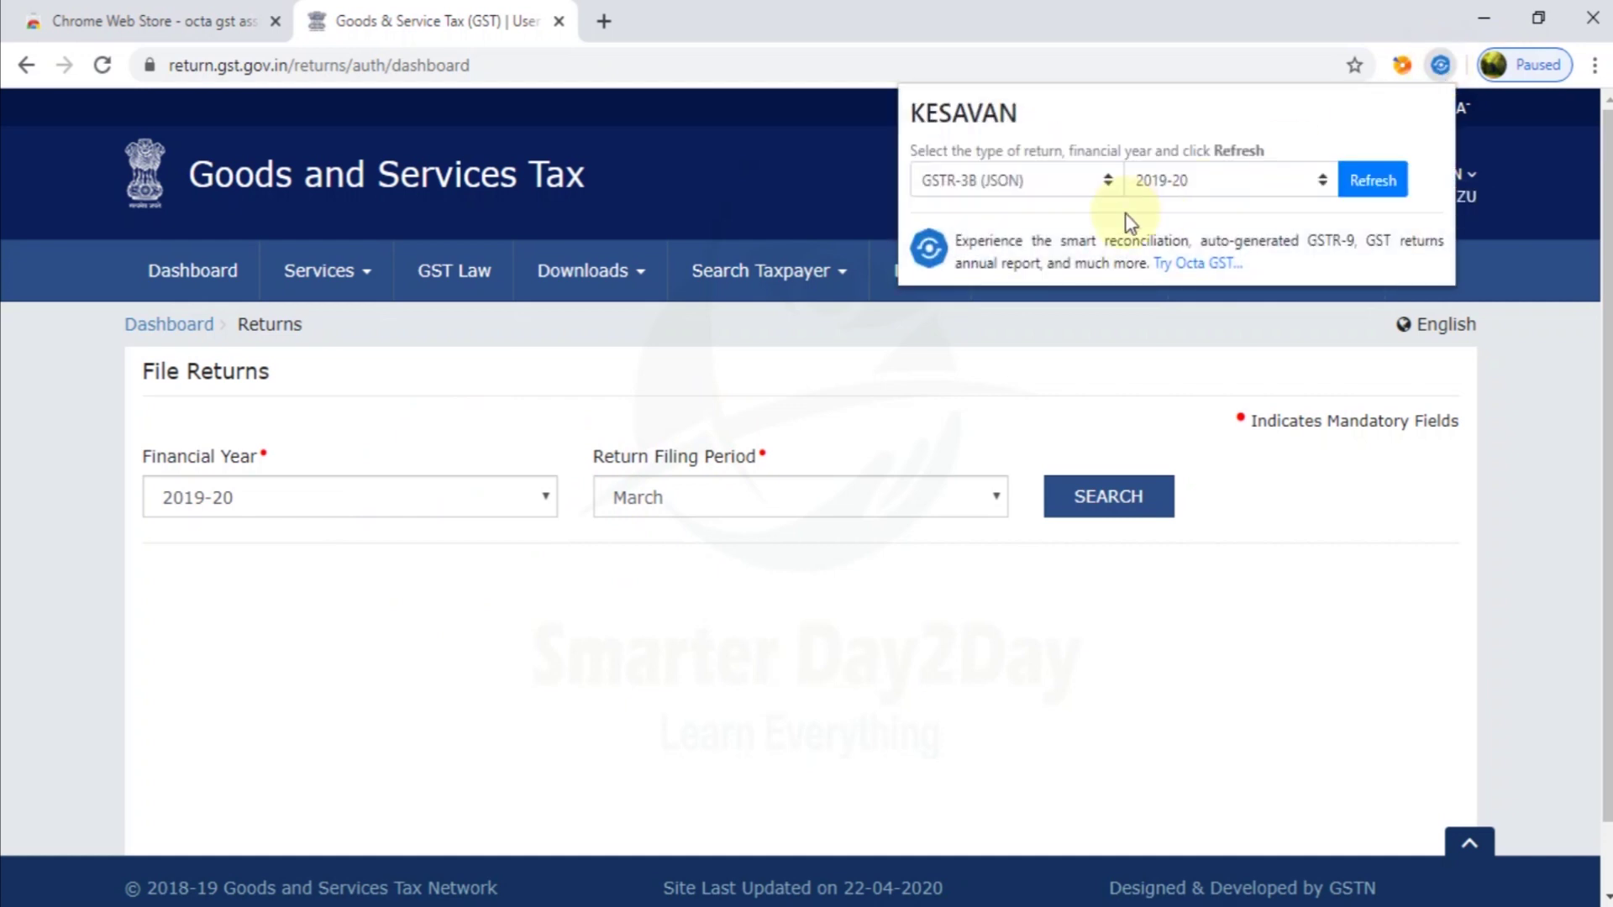
Load the monthly GSTR-1 (JSON) statuses for financial year 2018-19.
{"action": "left_click", "coordinate": [1022, 180]}
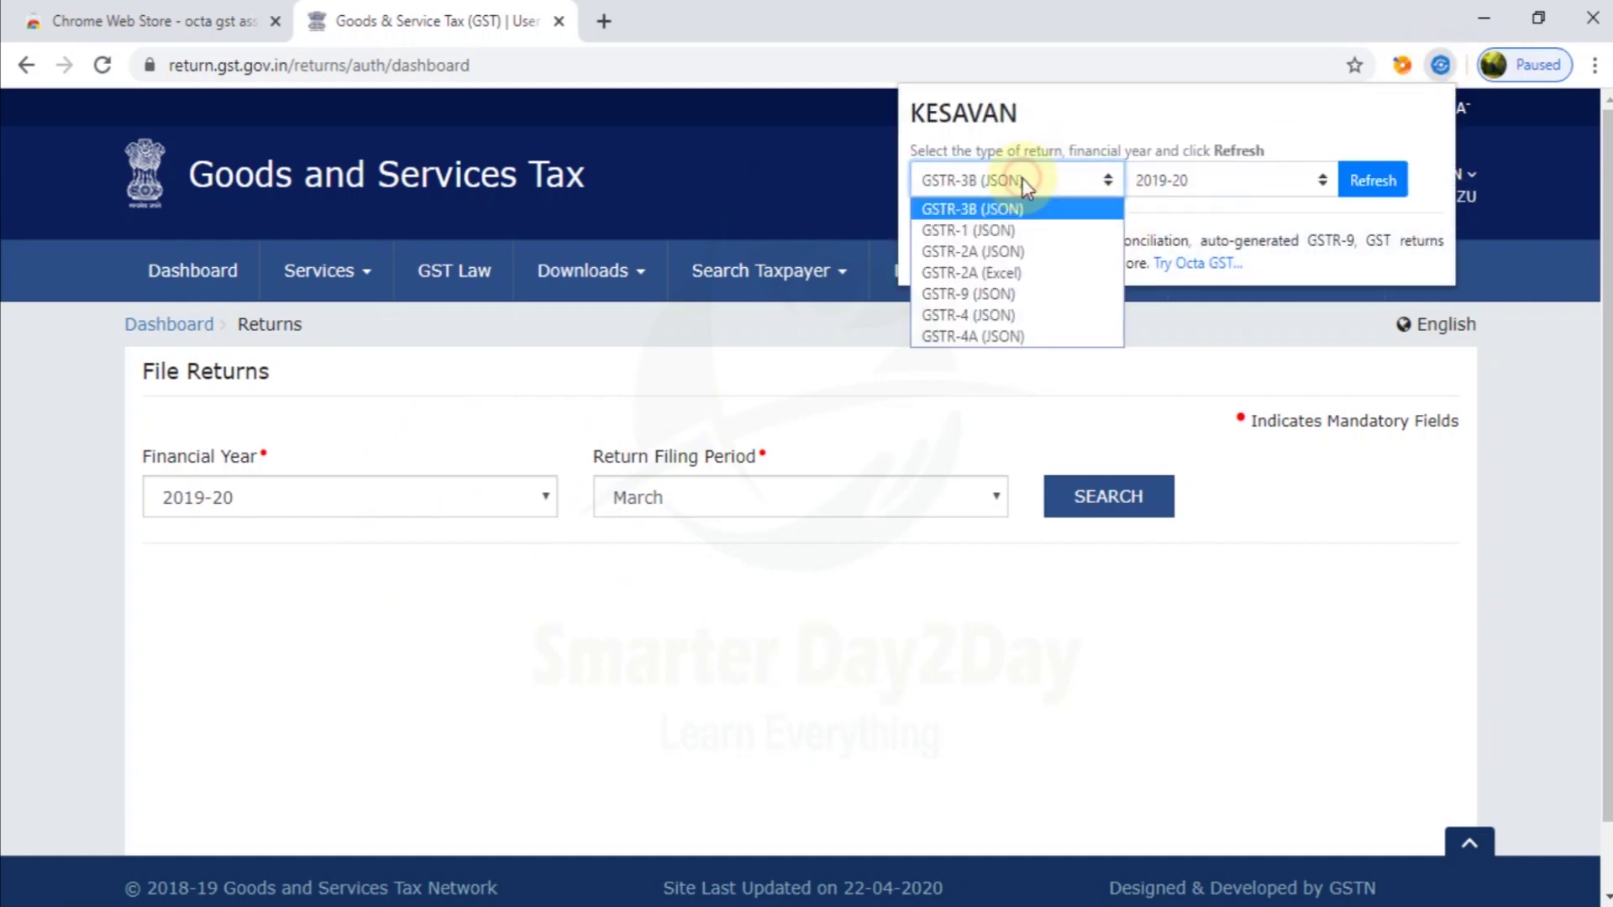
{"action": "left_click", "coordinate": [1009, 229]}
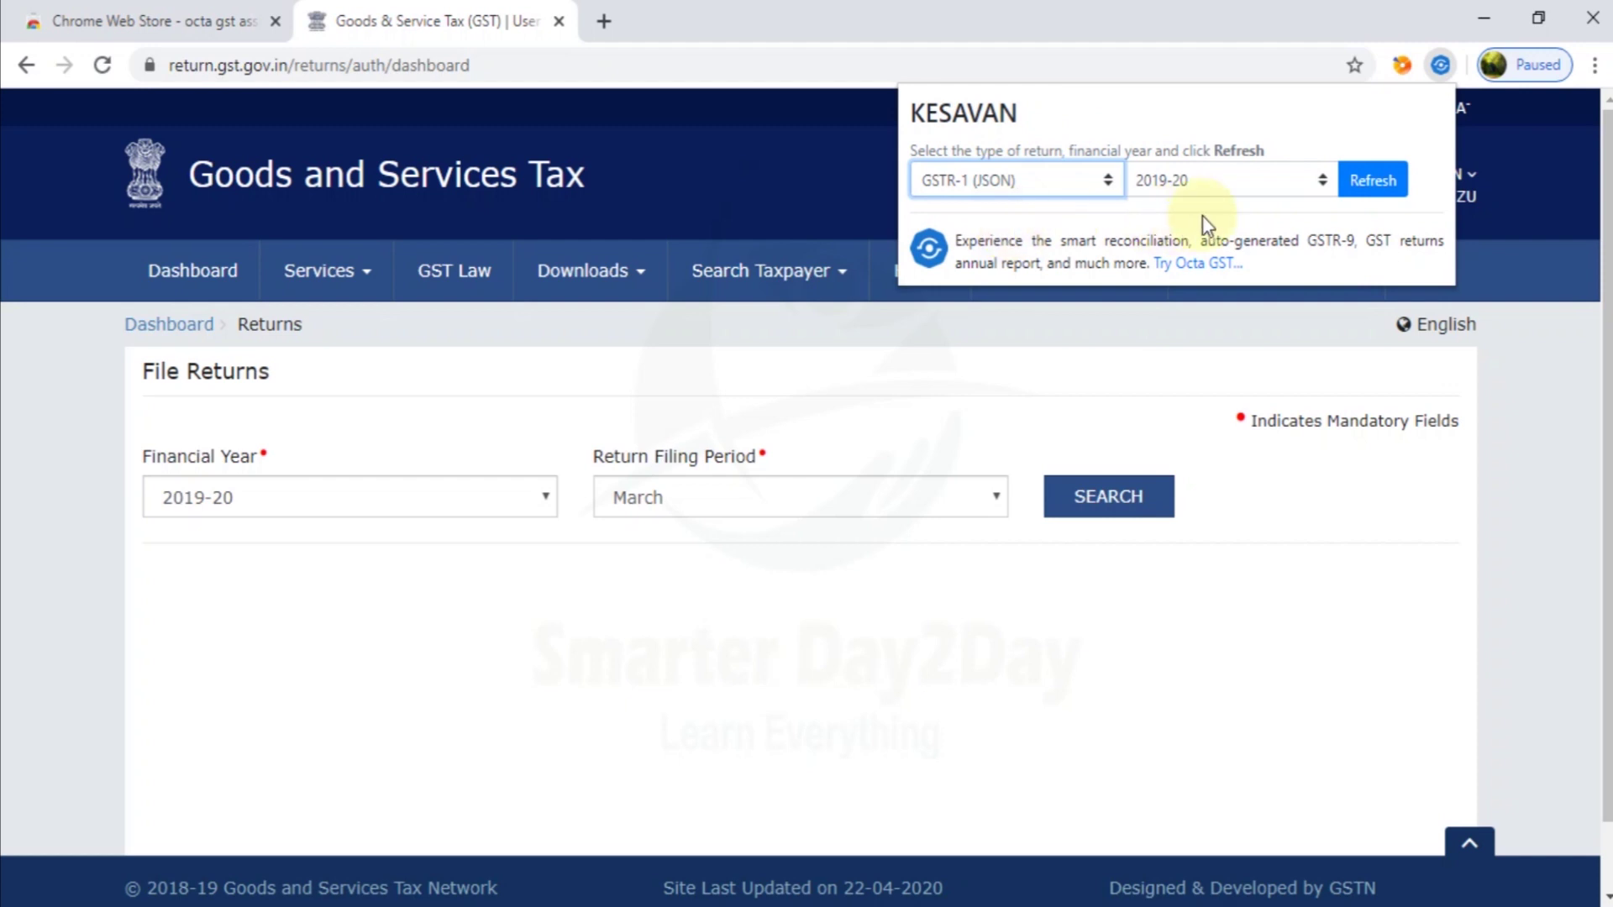
{"action": "left_click", "coordinate": [1209, 178]}
{"action": "left_click", "coordinate": [1186, 231]}
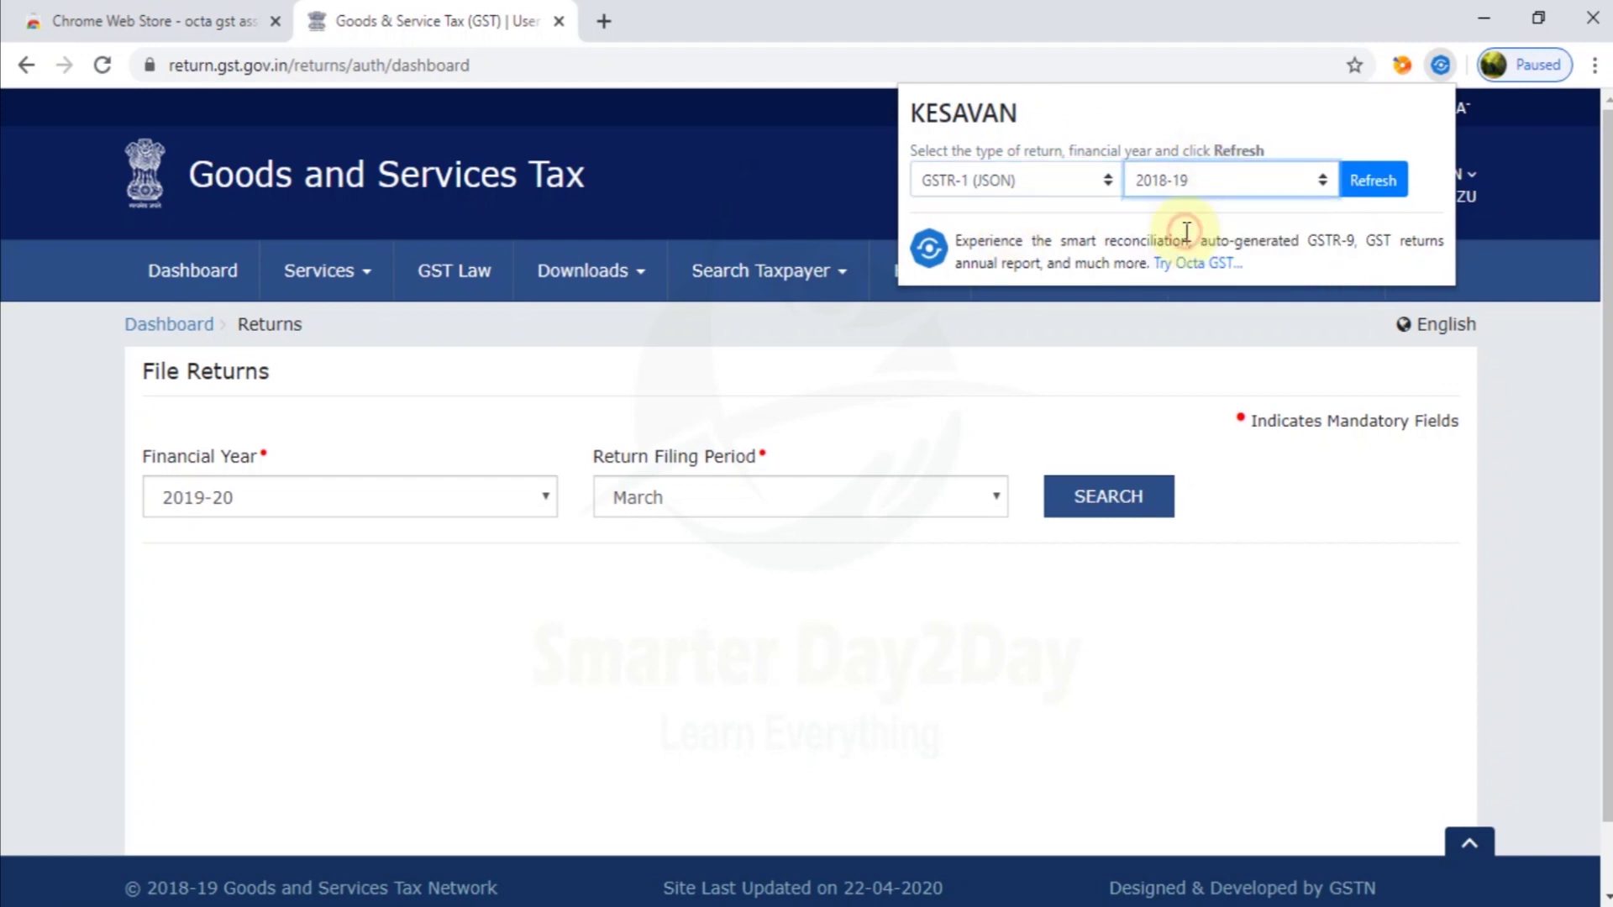
{"action": "left_click", "coordinate": [1367, 185]}
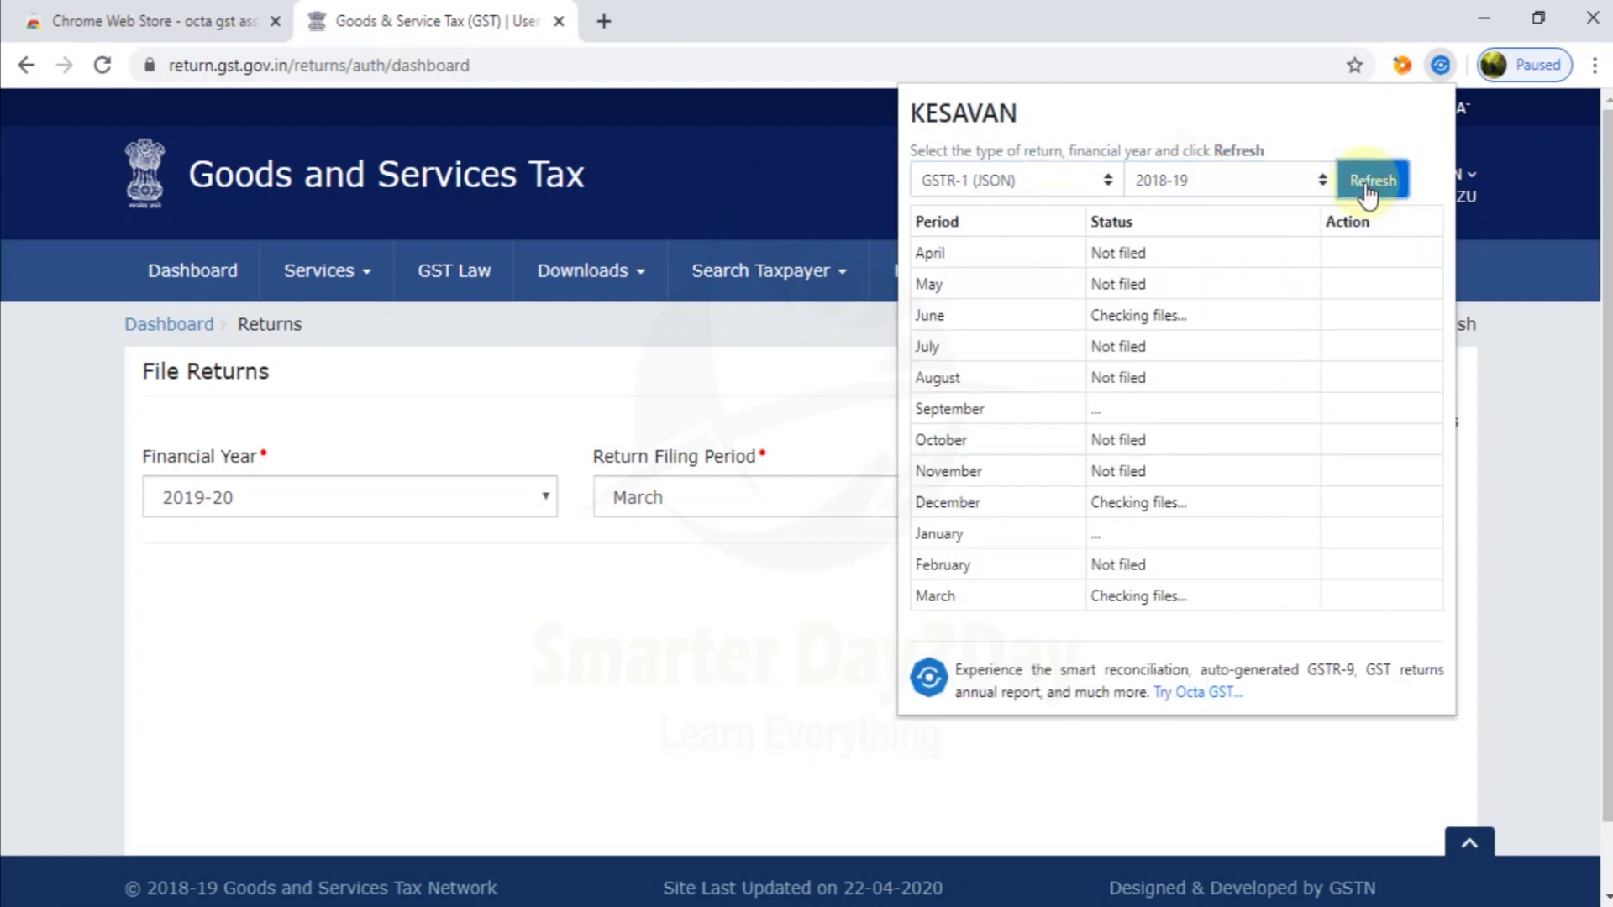
Generate GSTR-1 files for all filed 2018-19 months and recheck their status.
{"action": "left_click", "coordinate": [1418, 668]}
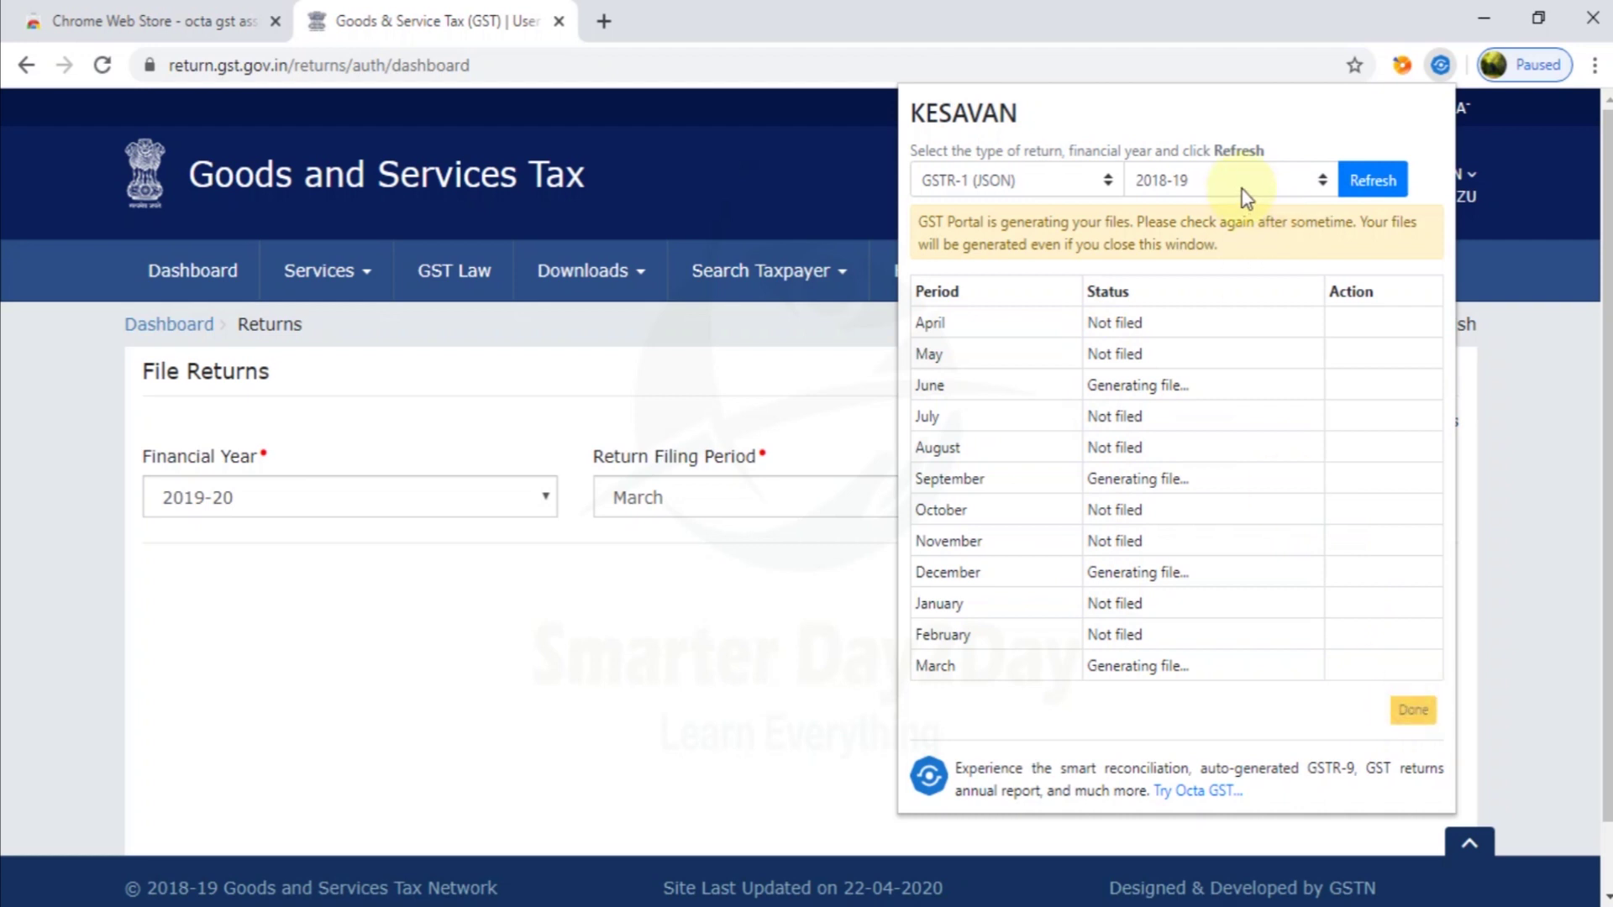
{"action": "left_click", "coordinate": [1369, 183]}
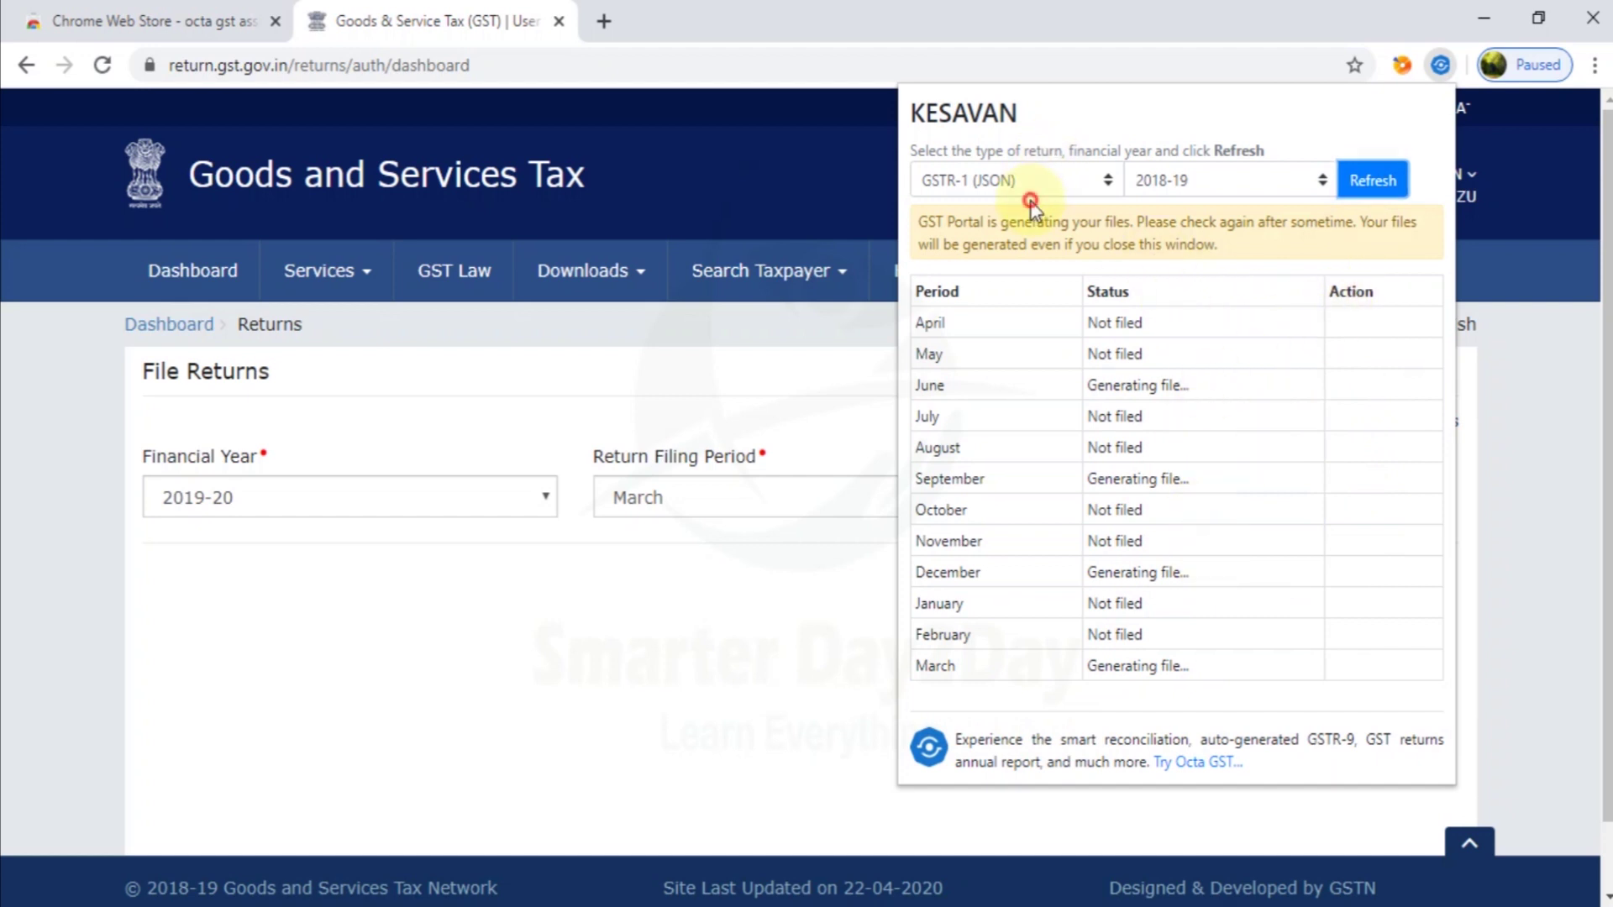
{"action": "left_click", "coordinate": [1006, 186]}
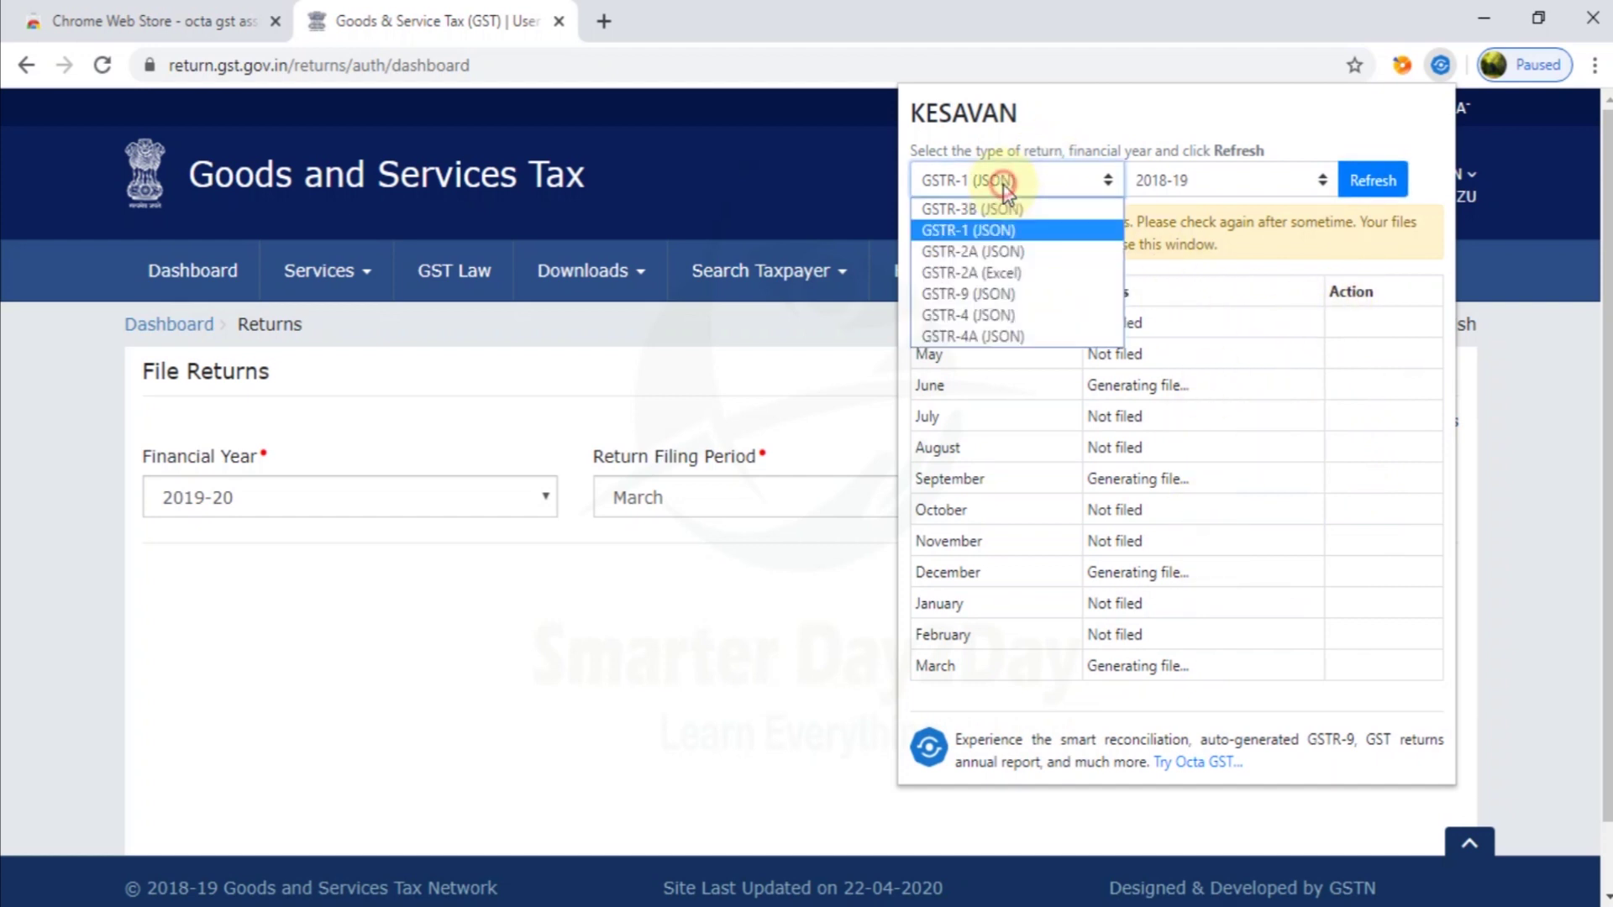
Check the 2018-19 GSTR-2A (JSON) file statuses, then switch the return type to GSTR-2A (Excel).
{"action": "left_click", "coordinate": [1013, 252]}
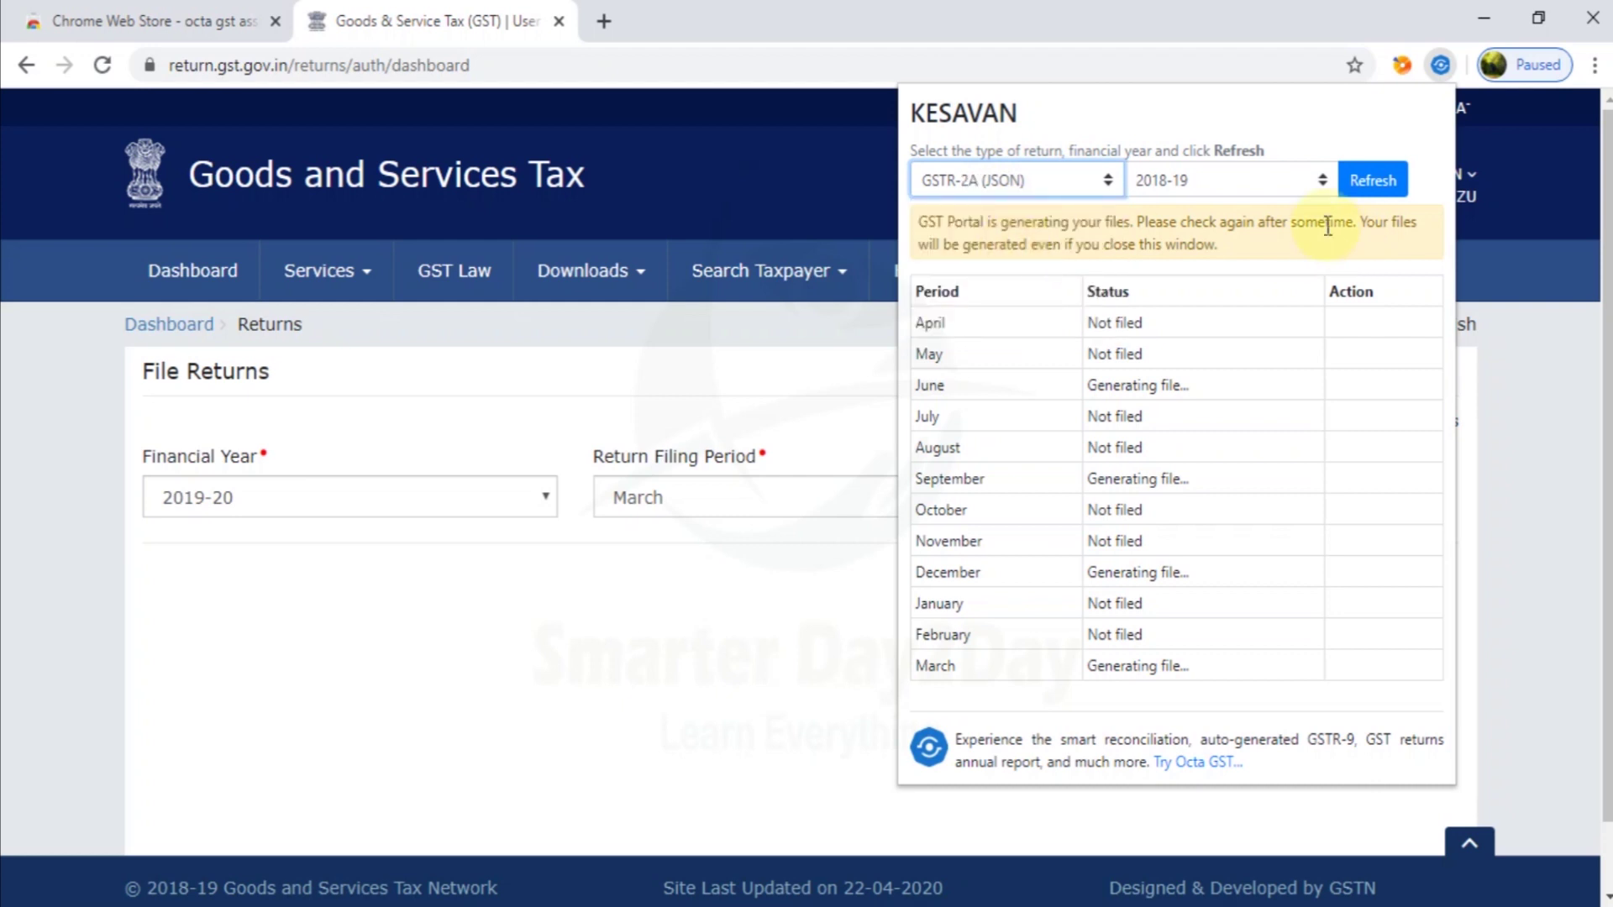
{"action": "left_click", "coordinate": [1382, 183]}
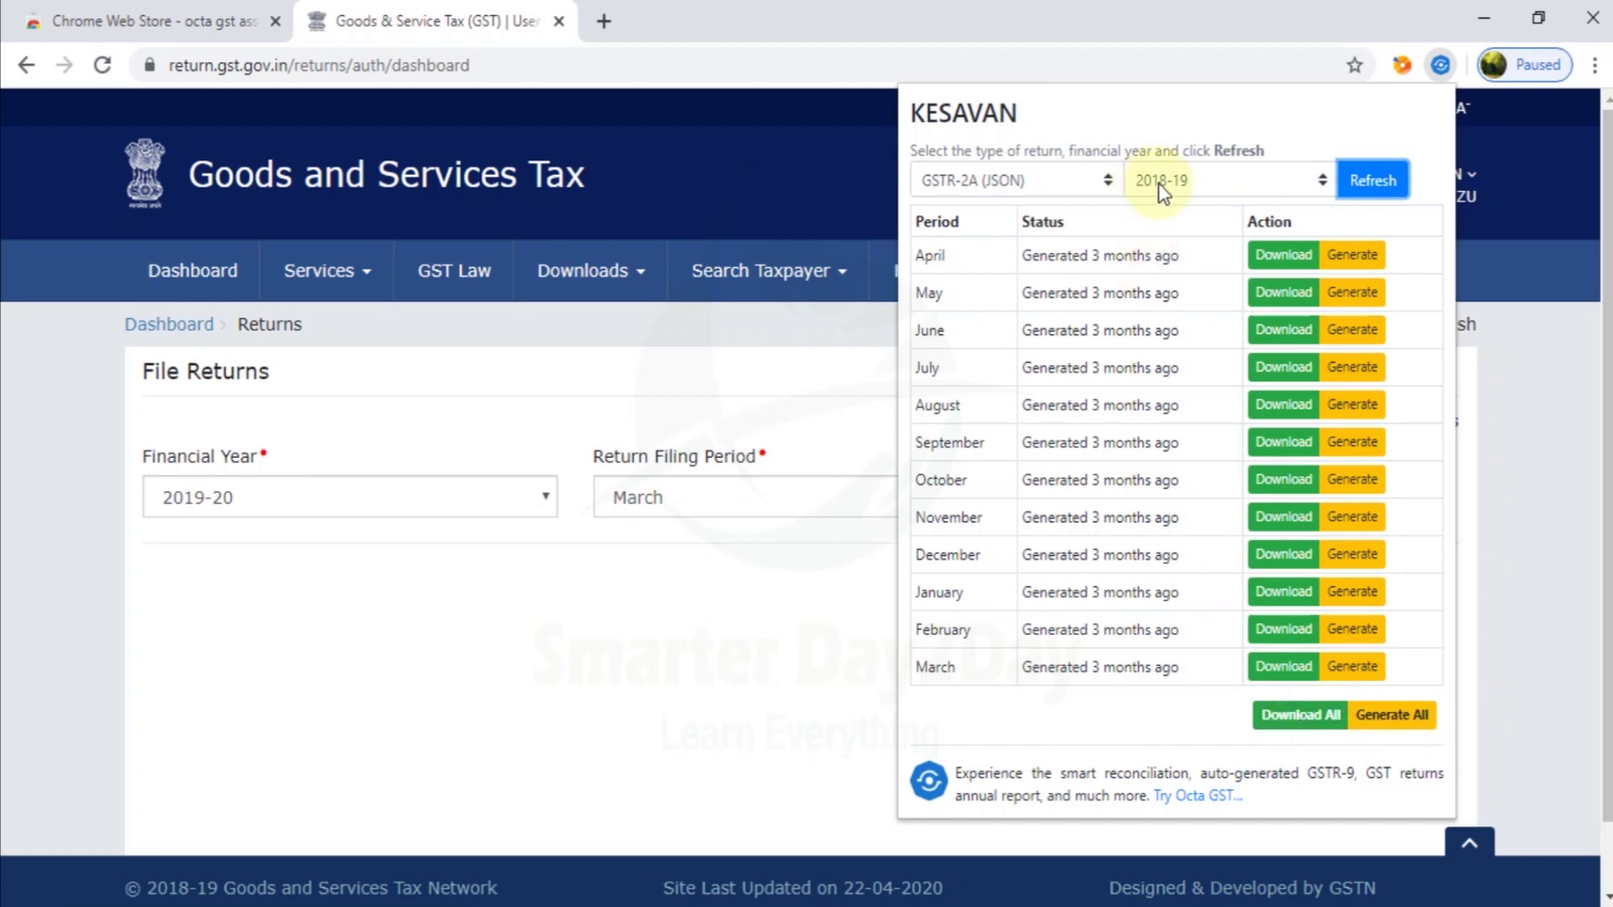
{"action": "left_click", "coordinate": [1055, 180]}
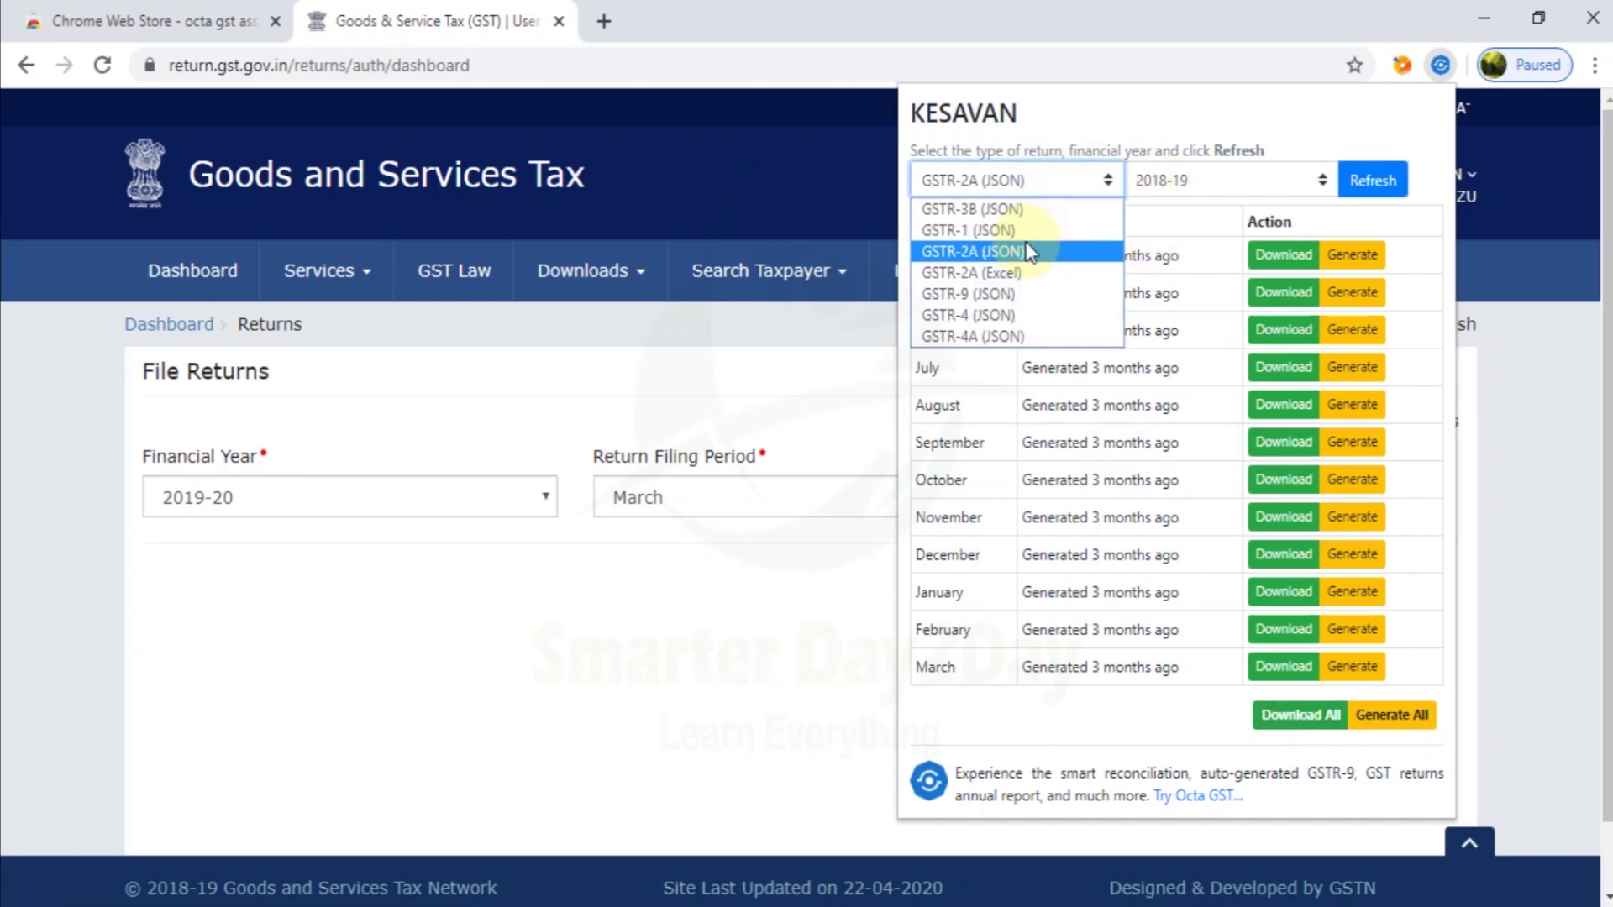
{"action": "left_click", "coordinate": [1017, 270]}
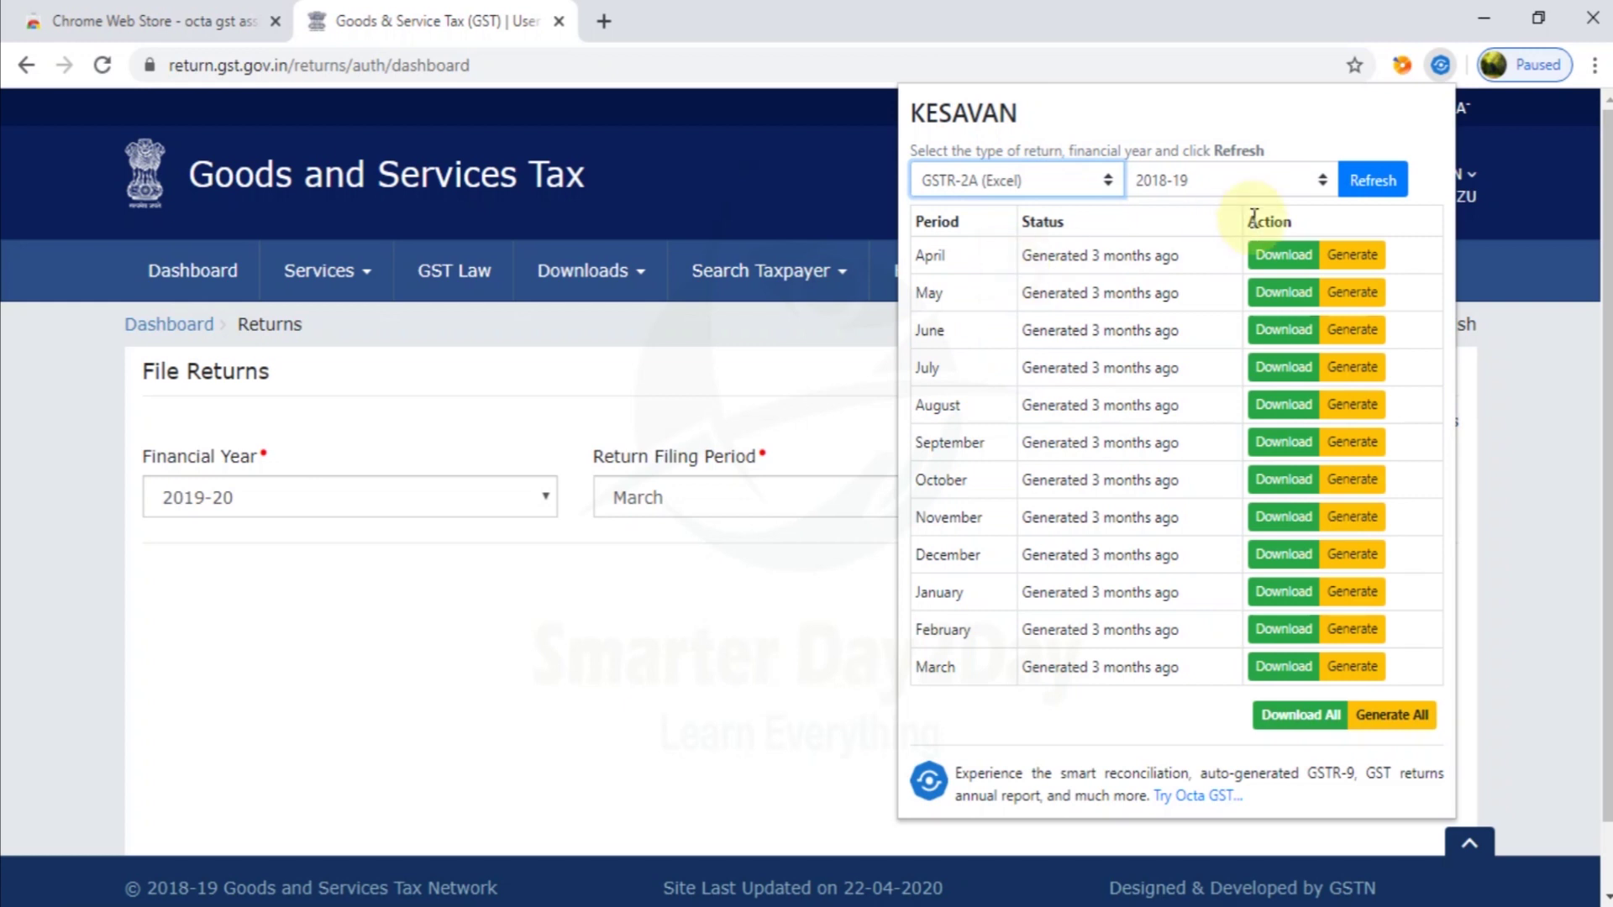
Request the 2018-19 GSTR-2A (Excel) files for every month through March.
{"action": "left_click", "coordinate": [1365, 181]}
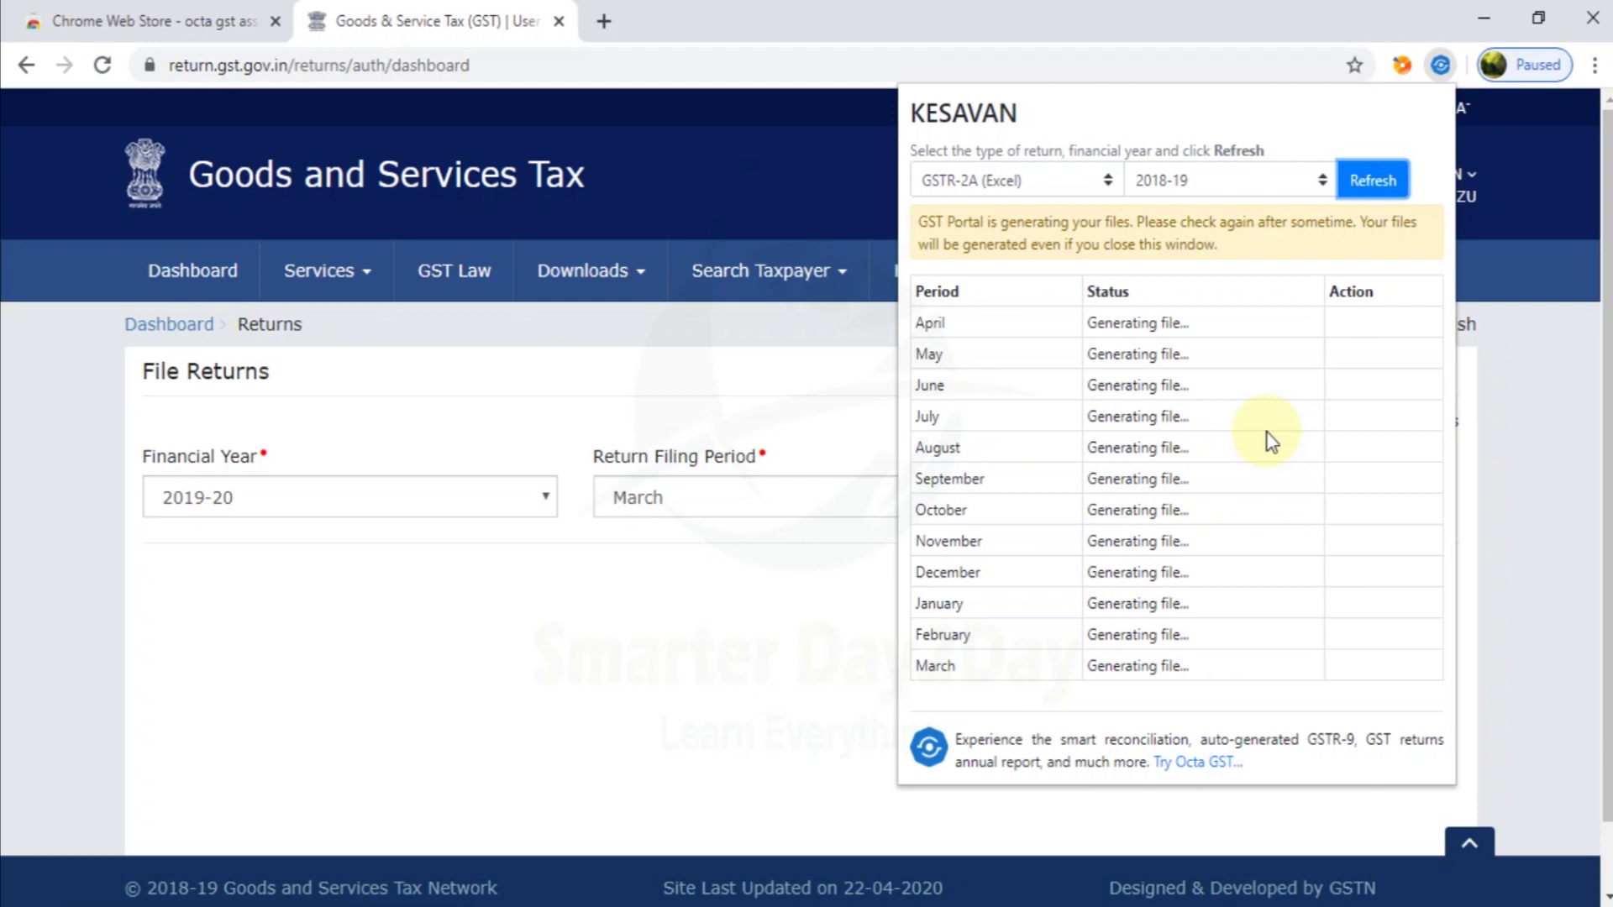
{"action": "left_click", "coordinate": [1064, 192]}
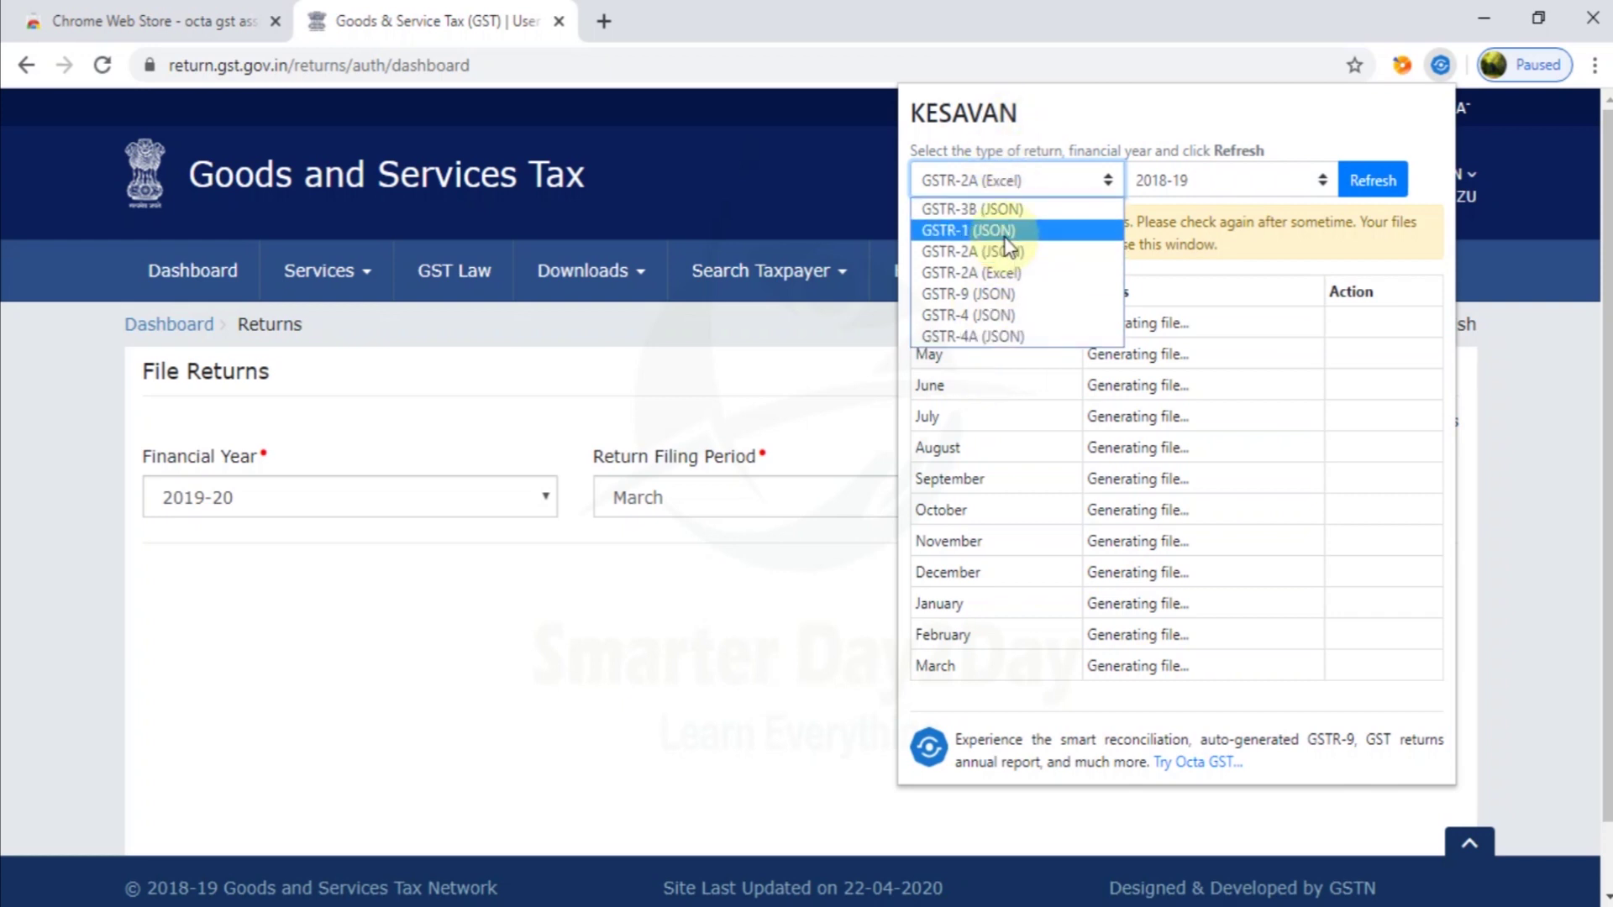
Refresh the GSTR-1 (JSON) statuses, then reload the 2018-19 GSTR-2A (JSON) file list.
{"action": "left_click", "coordinate": [1005, 234]}
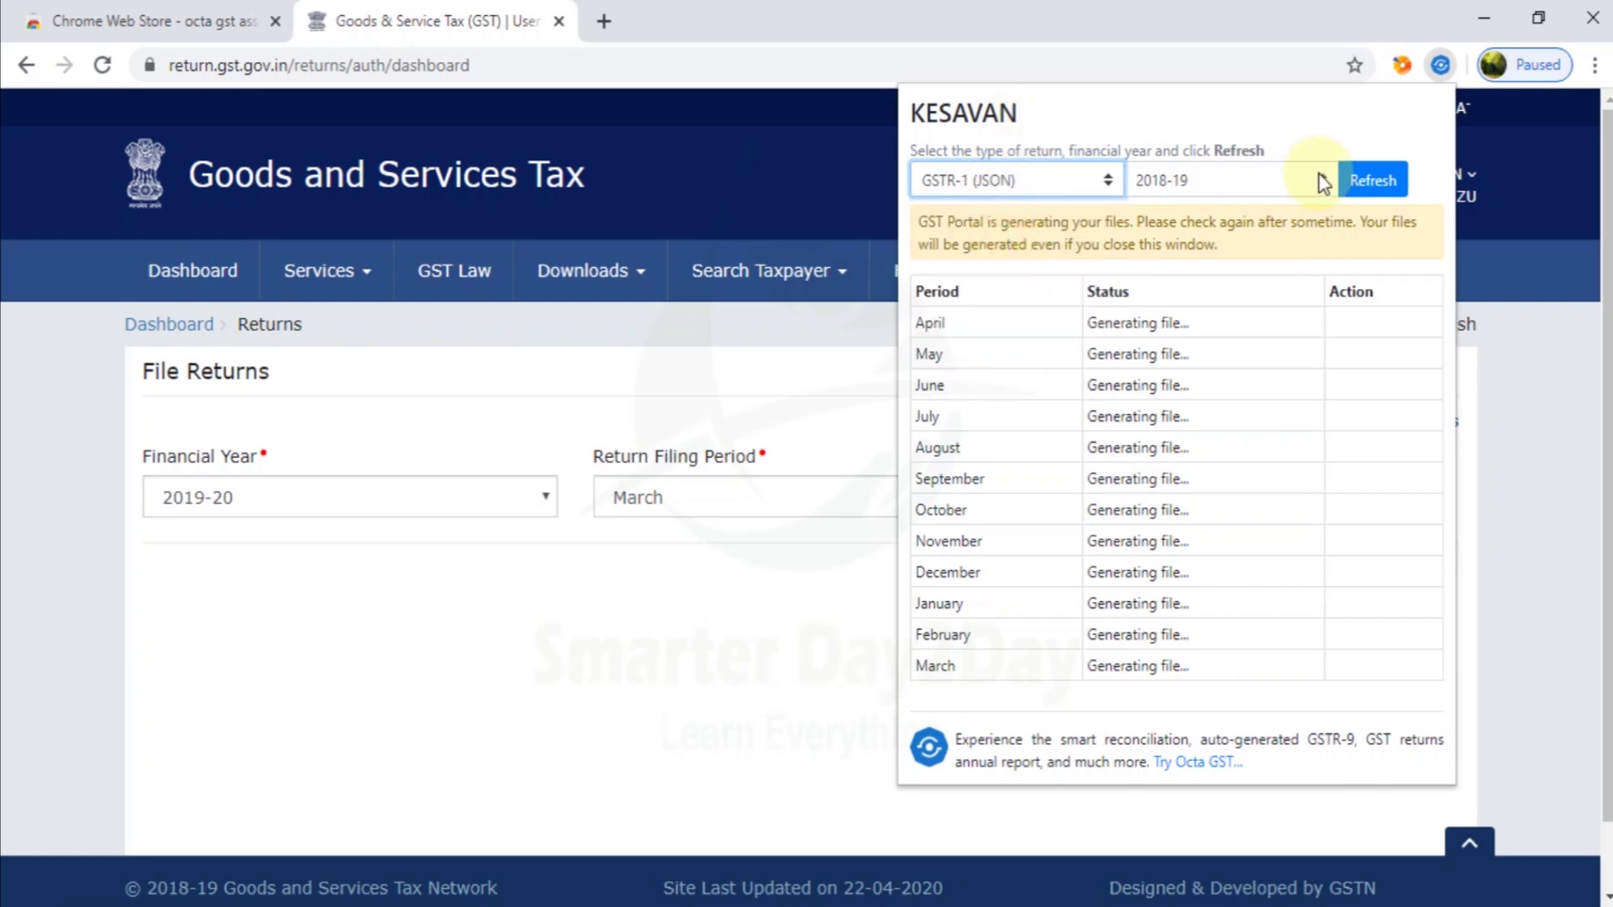
{"action": "left_click", "coordinate": [1374, 182]}
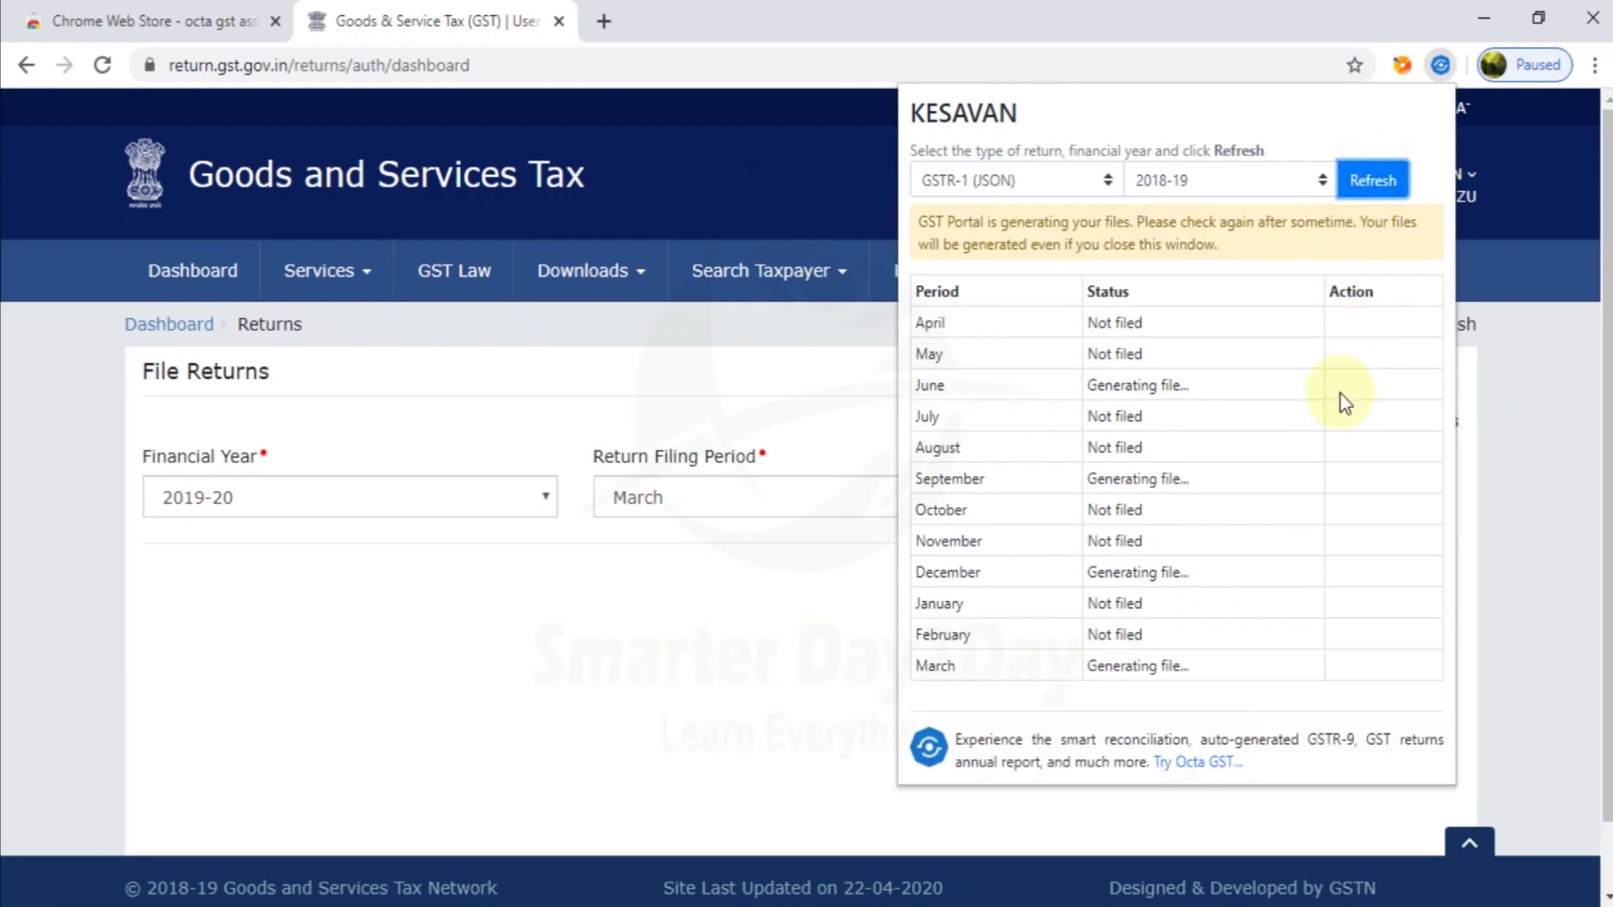
{"action": "left_click", "coordinate": [1015, 192]}
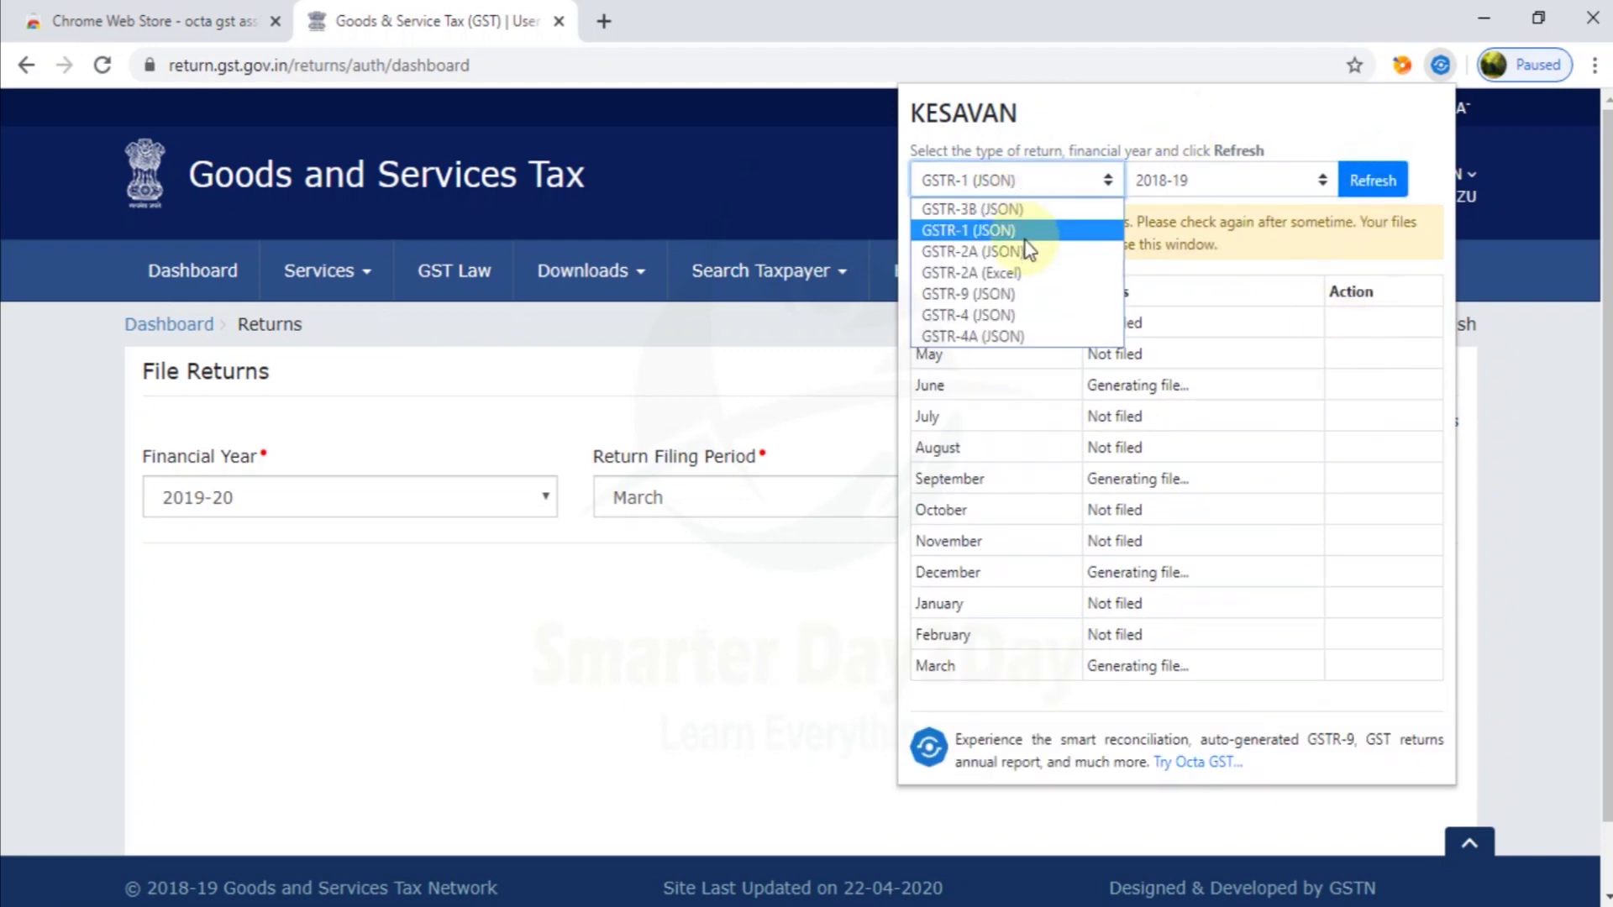
{"action": "left_click", "coordinate": [1016, 257]}
{"action": "left_click", "coordinate": [1370, 184]}
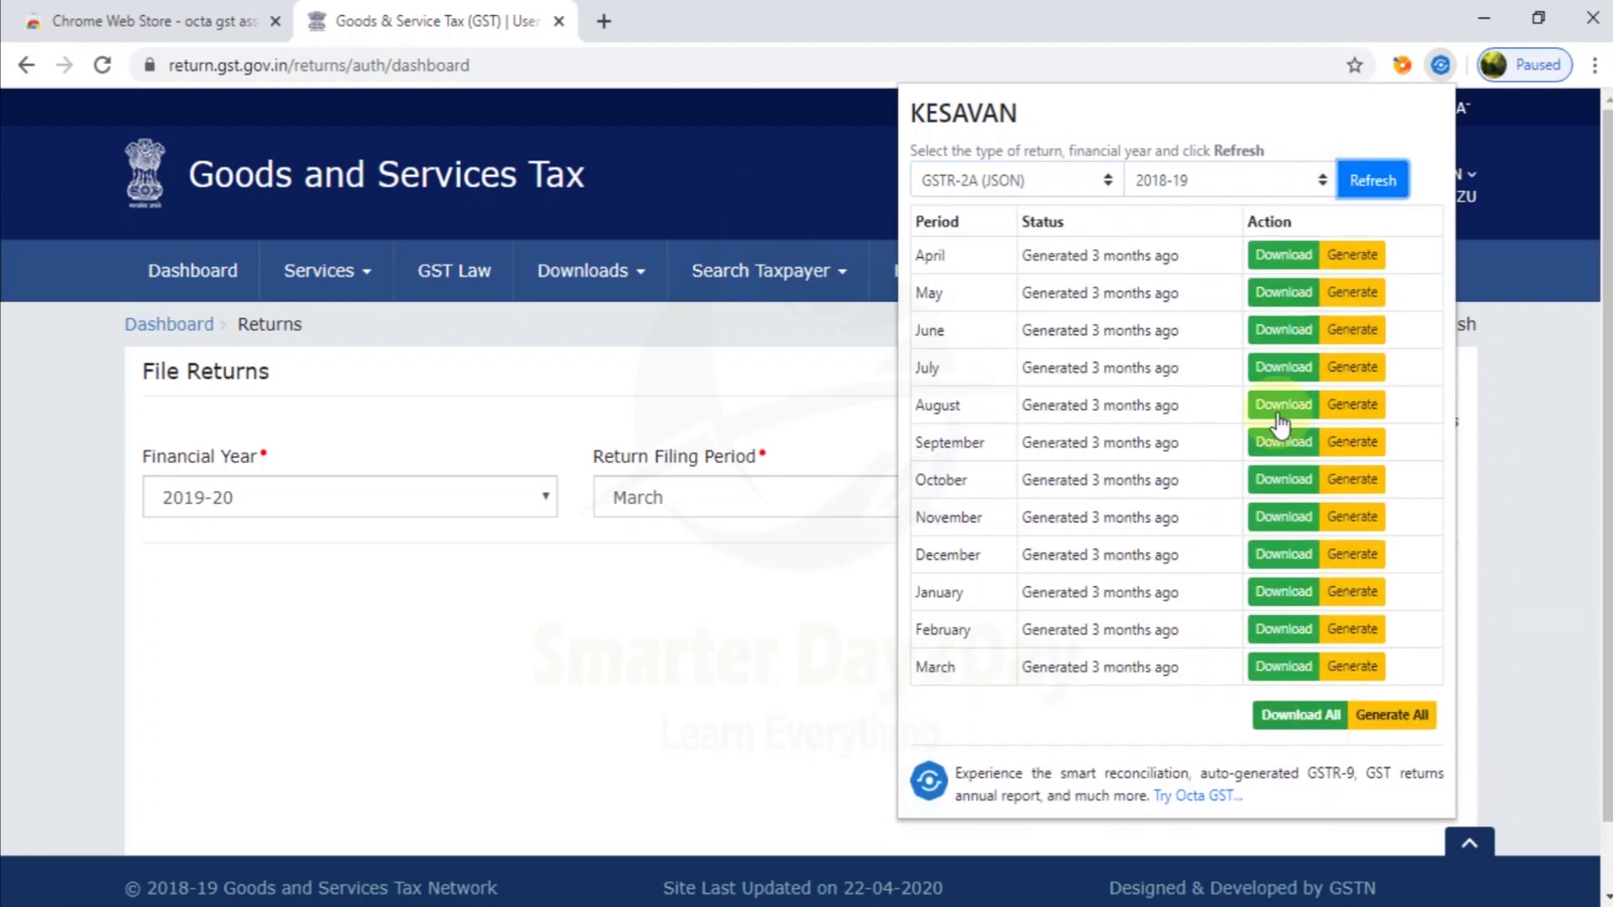
Try downloading all GSTR-2A (JSON) files, then regenerate all twelve 2018-19 months.
{"action": "left_click", "coordinate": [1293, 715]}
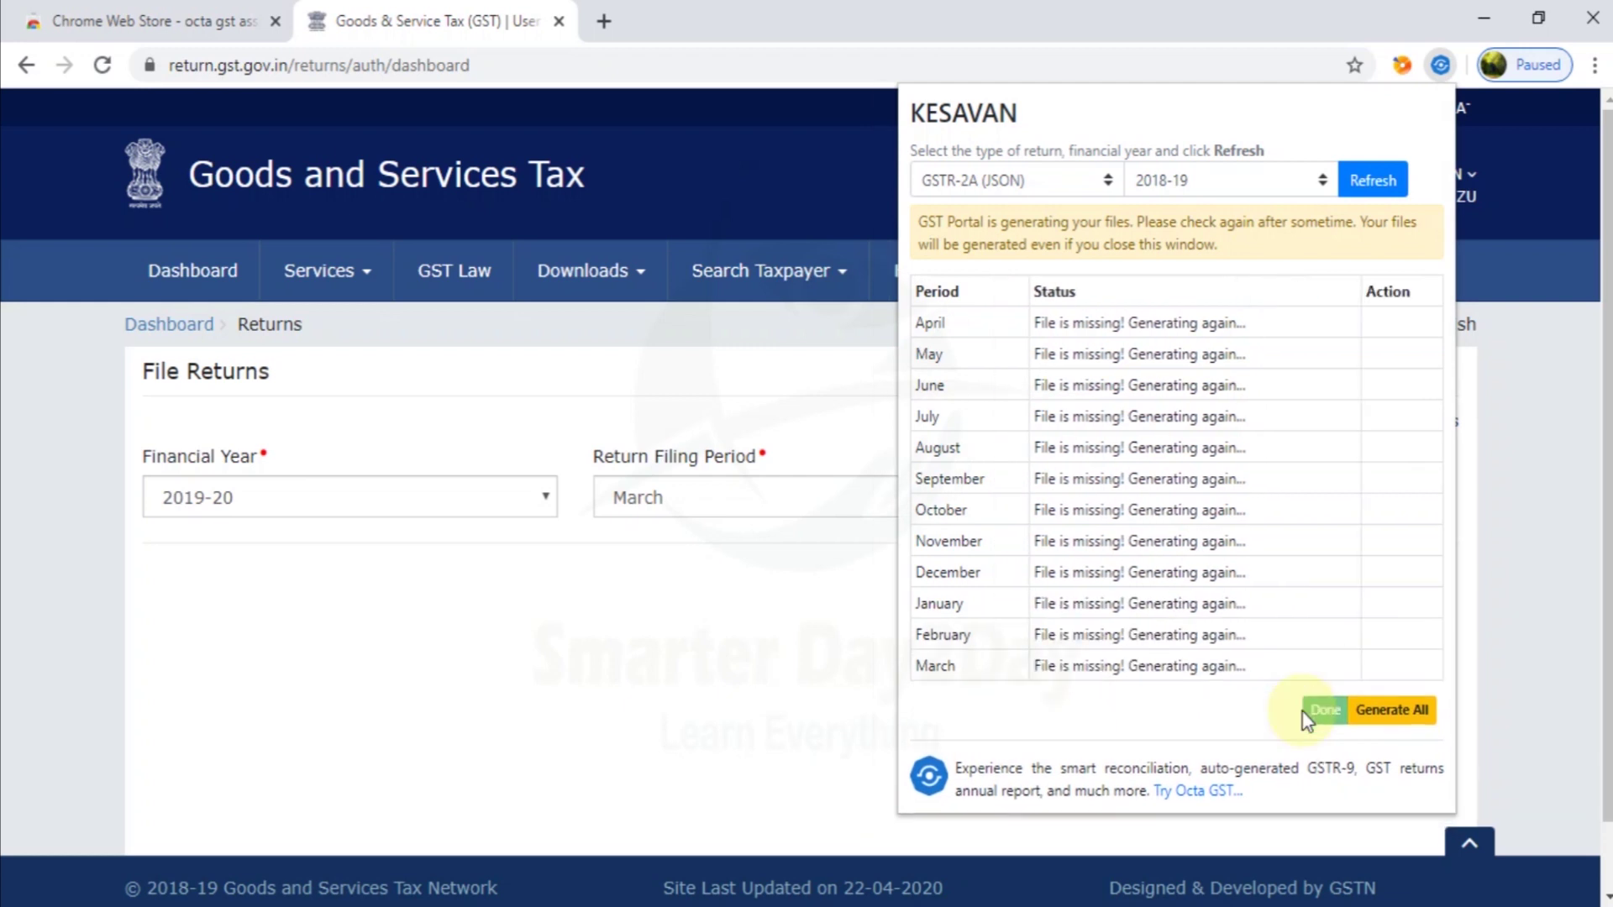
{"action": "left_click", "coordinate": [1394, 710]}
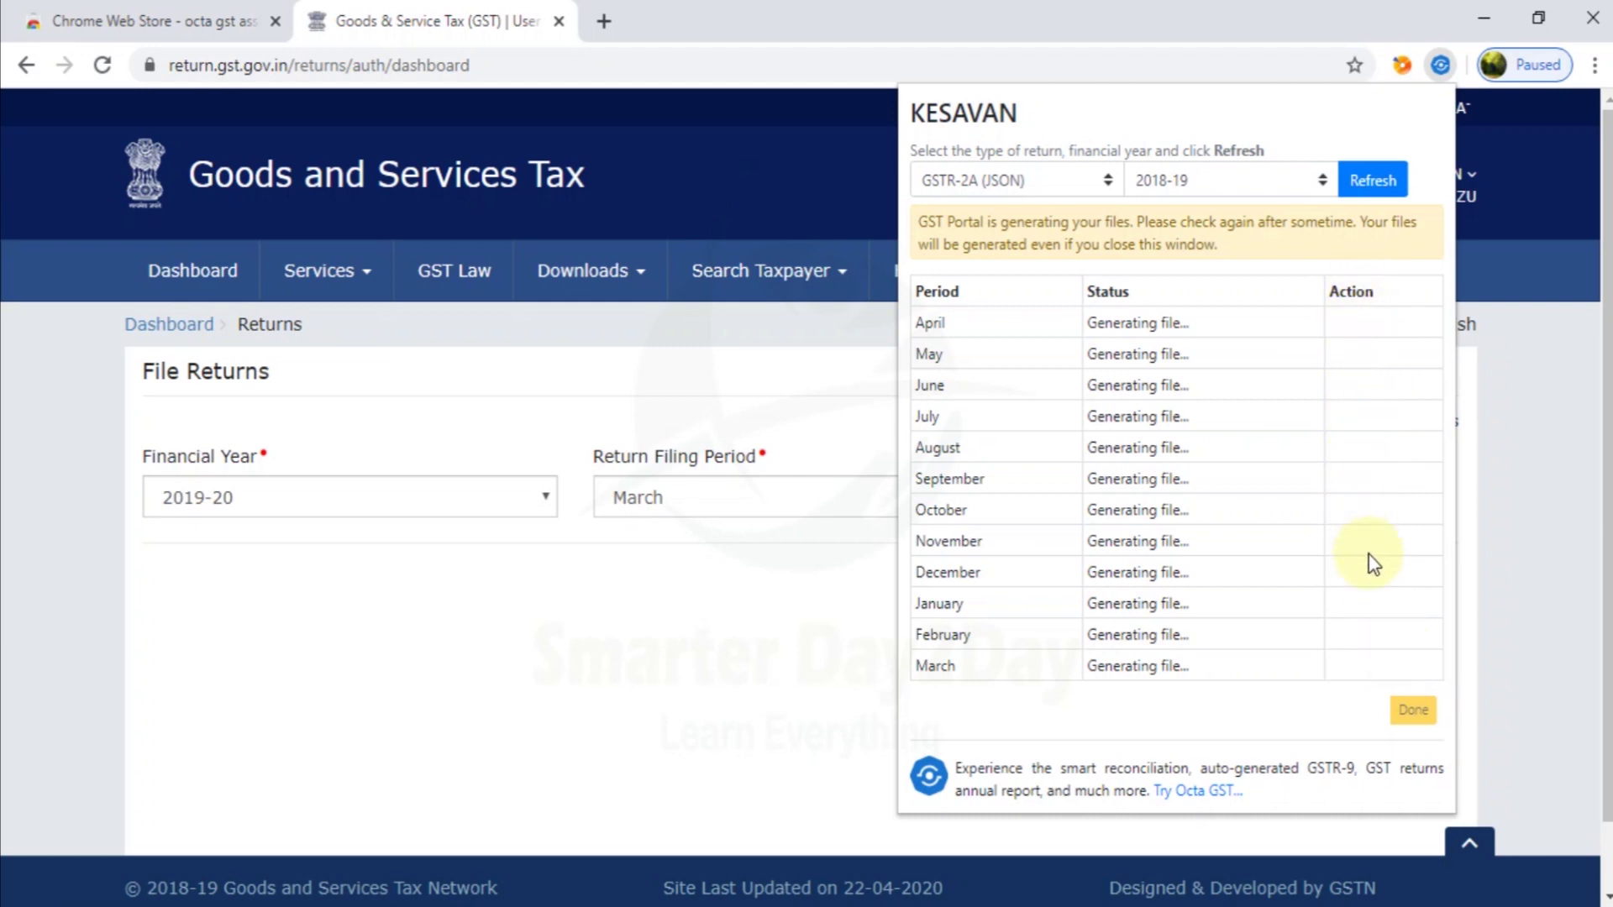
Close the notice and reload the 2018-19 GSTR-1 (JSON) file statuses.
{"action": "left_click", "coordinate": [1411, 709]}
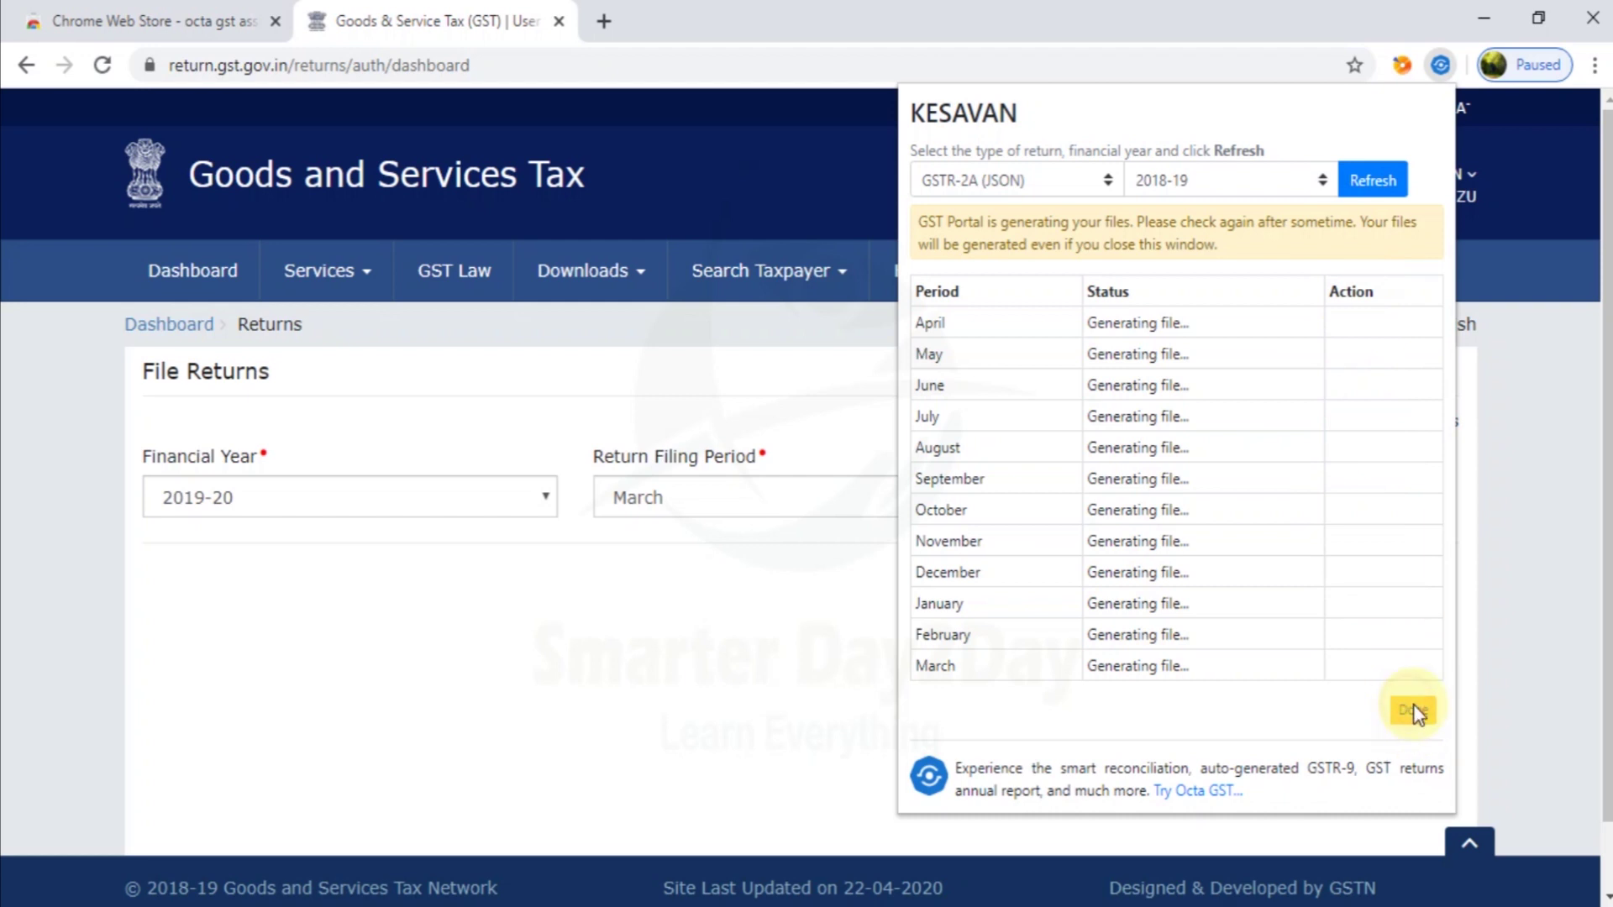
{"action": "left_click", "coordinate": [1047, 176]}
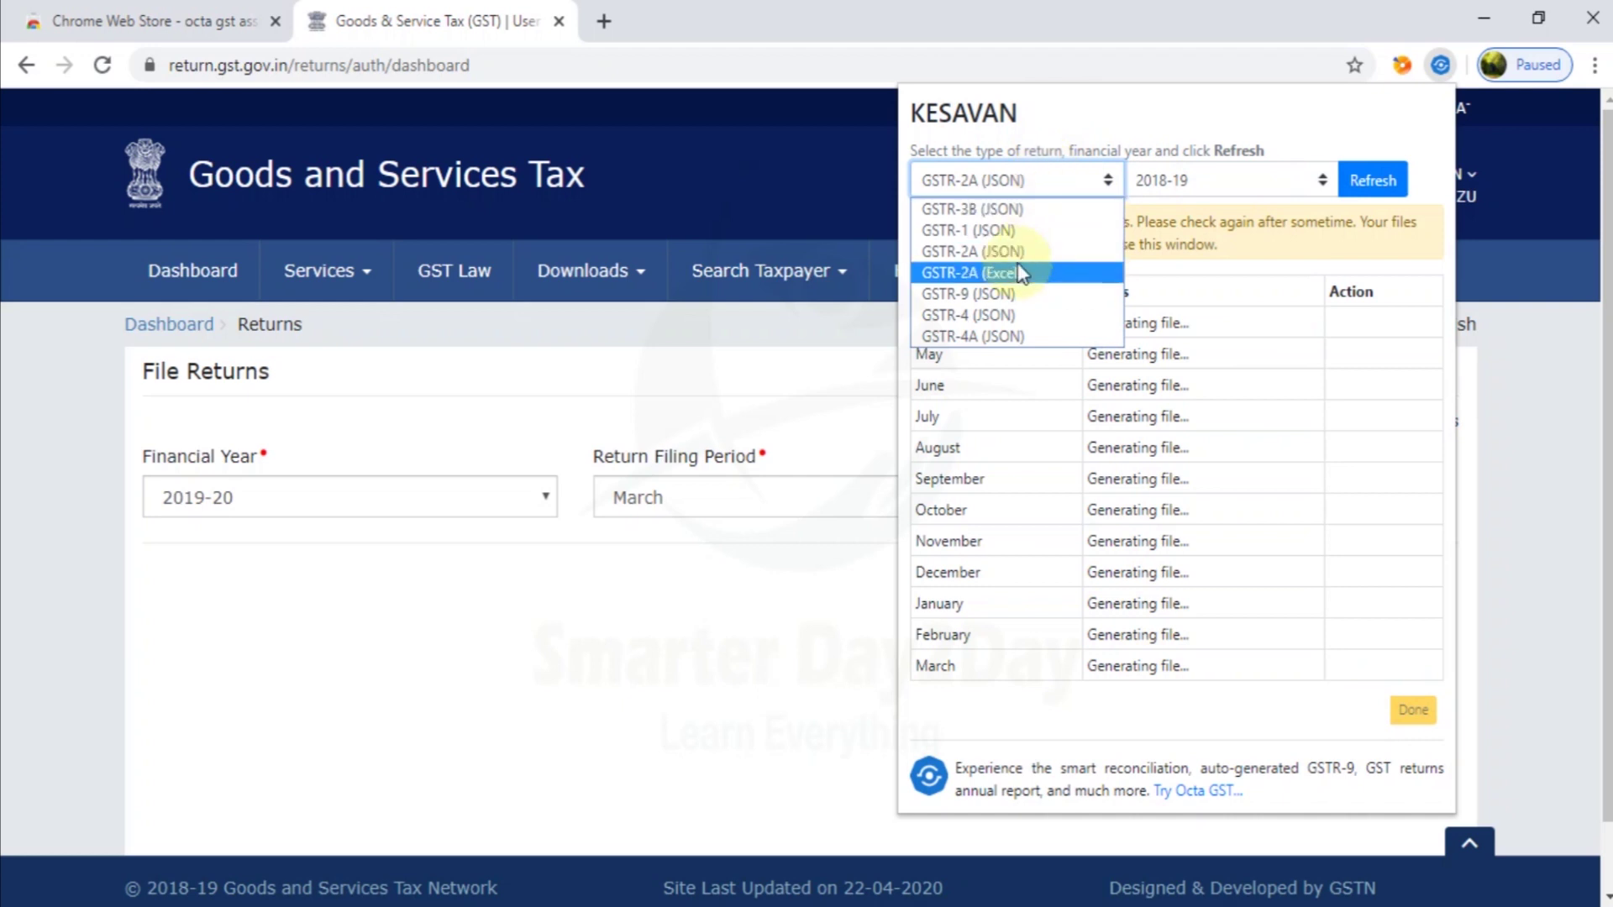
{"action": "left_click", "coordinate": [1004, 232]}
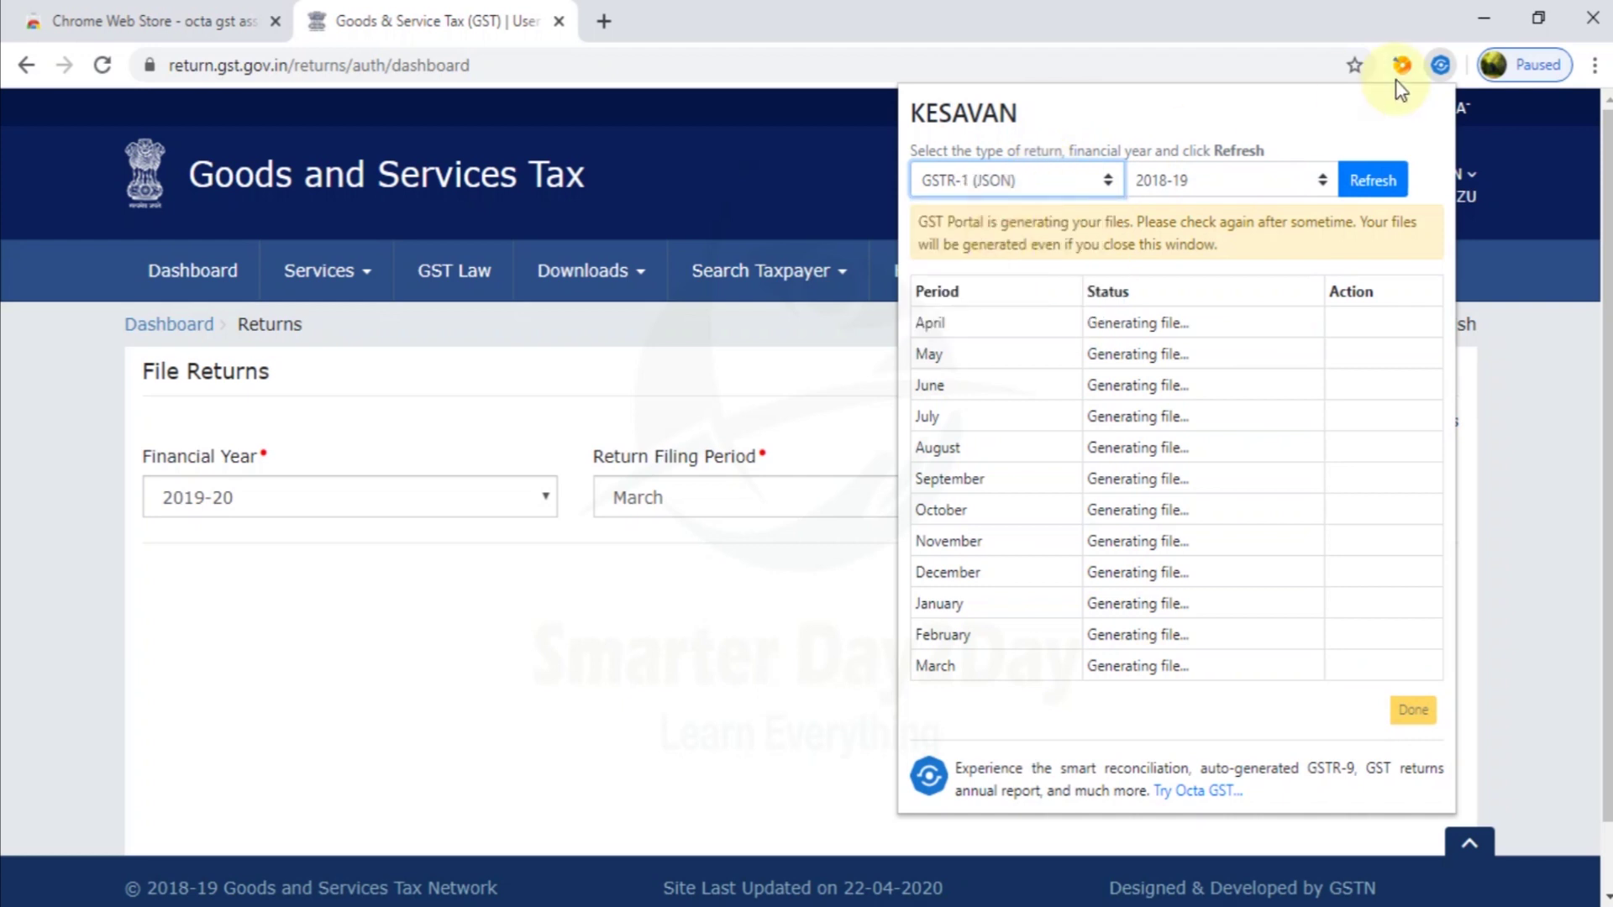
{"action": "left_click", "coordinate": [1366, 186]}
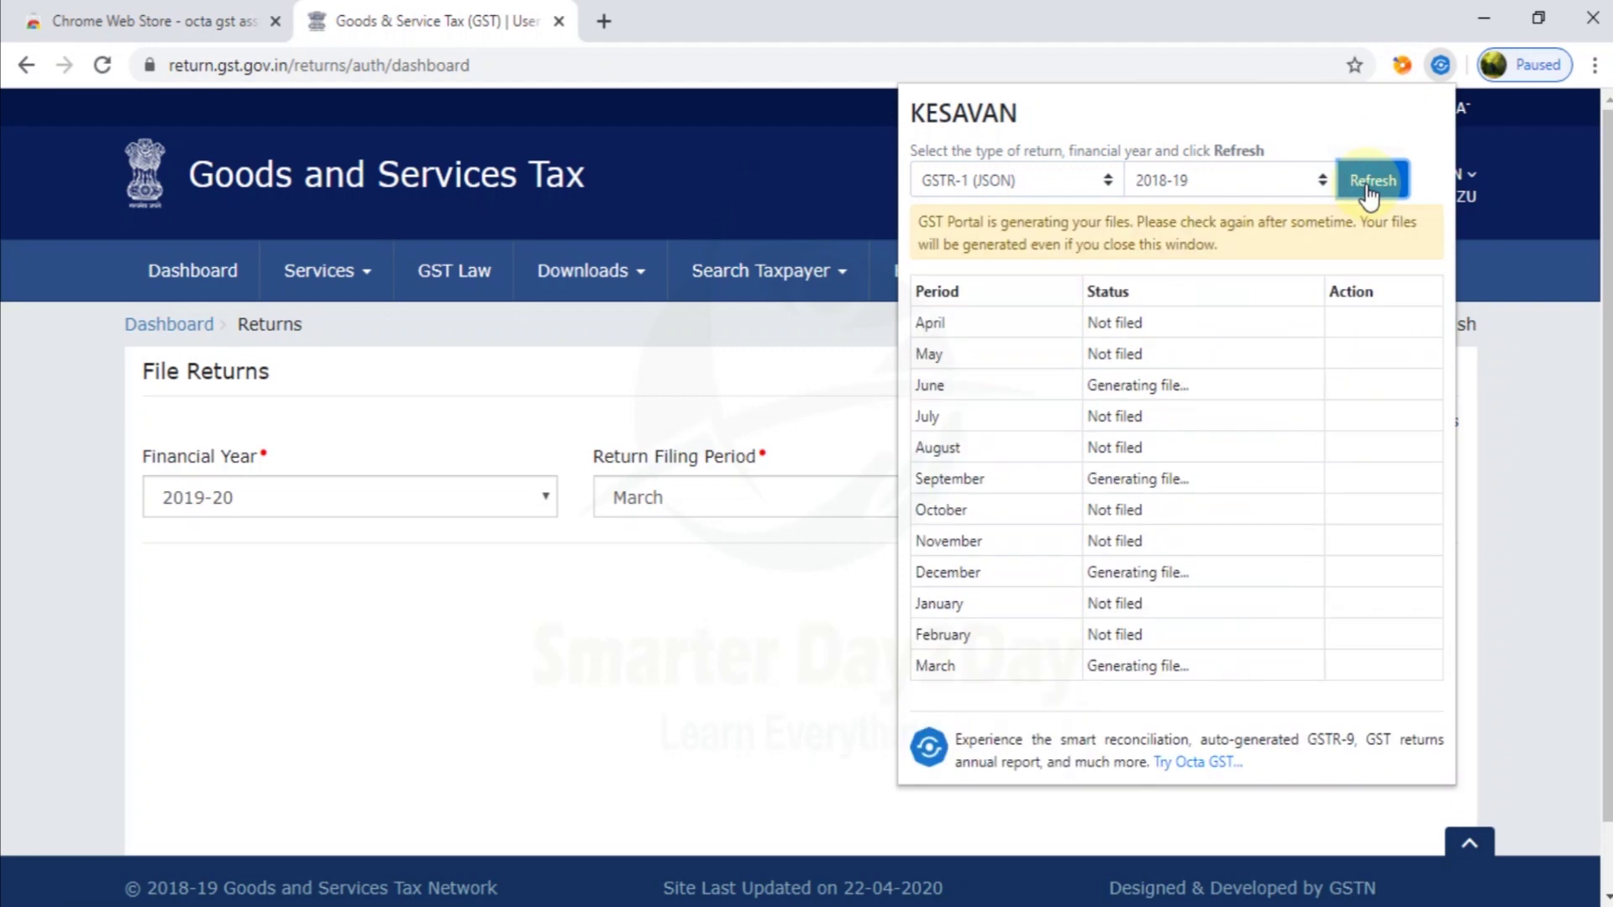